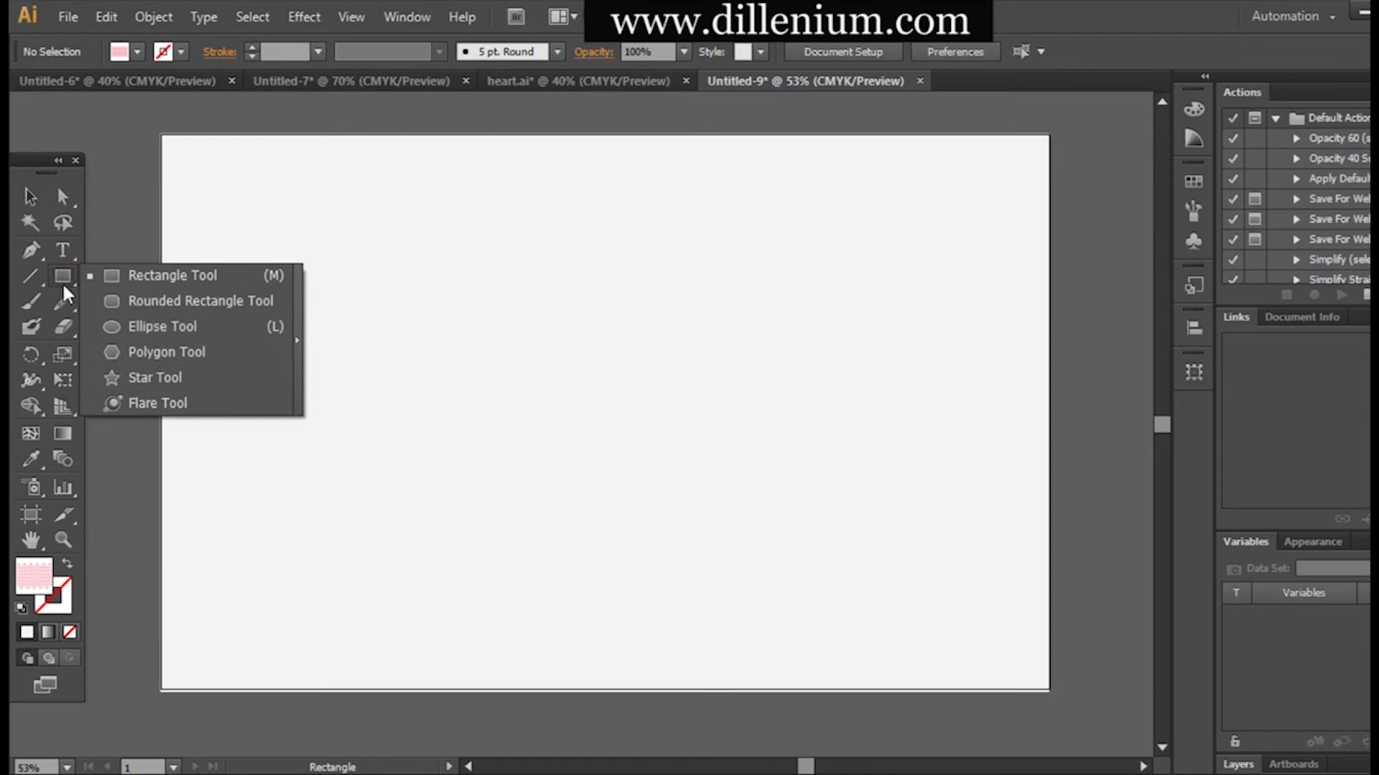
# With the Polygon tool active, set Fill to None, Stroke to black and stroke weight to 6 pt.
pyautogui.click(173, 352)
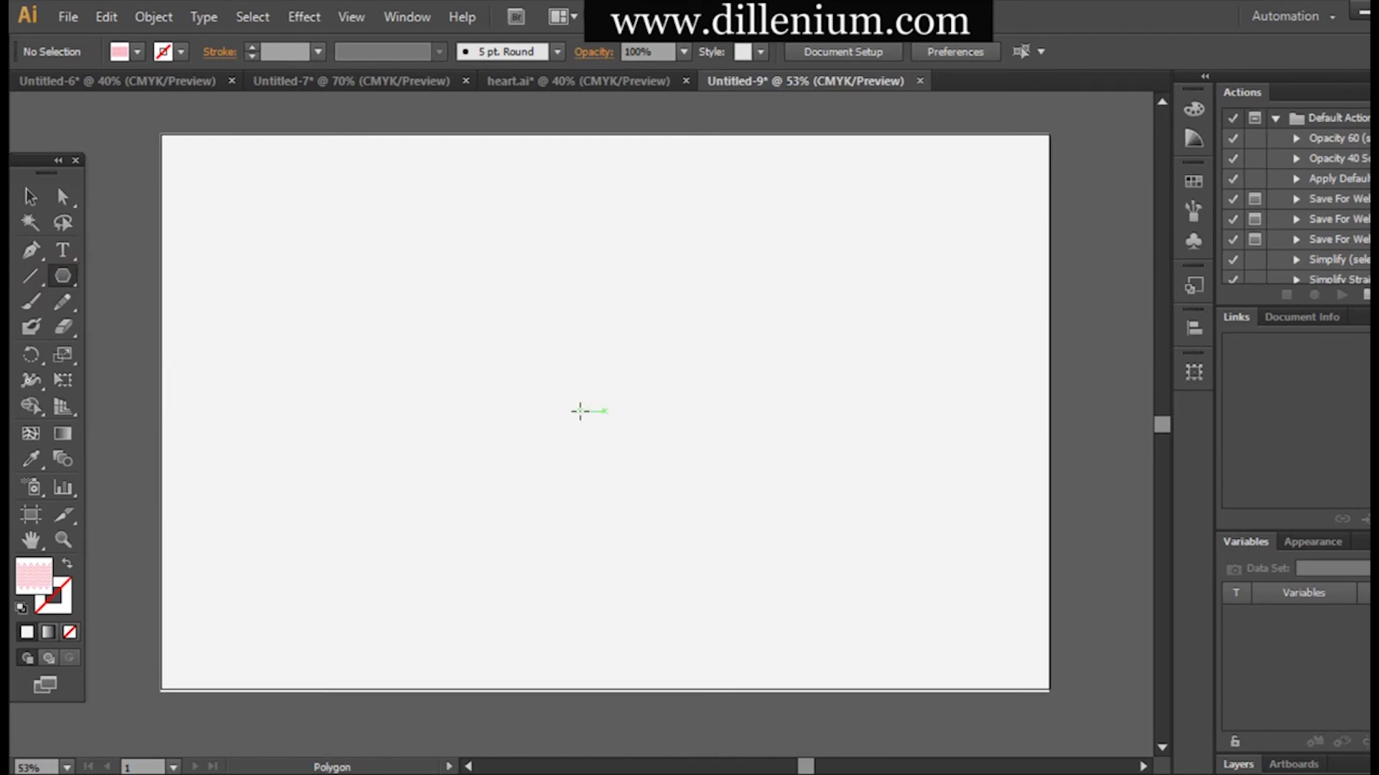
pyautogui.click(136, 51)
pyautogui.click(52, 119)
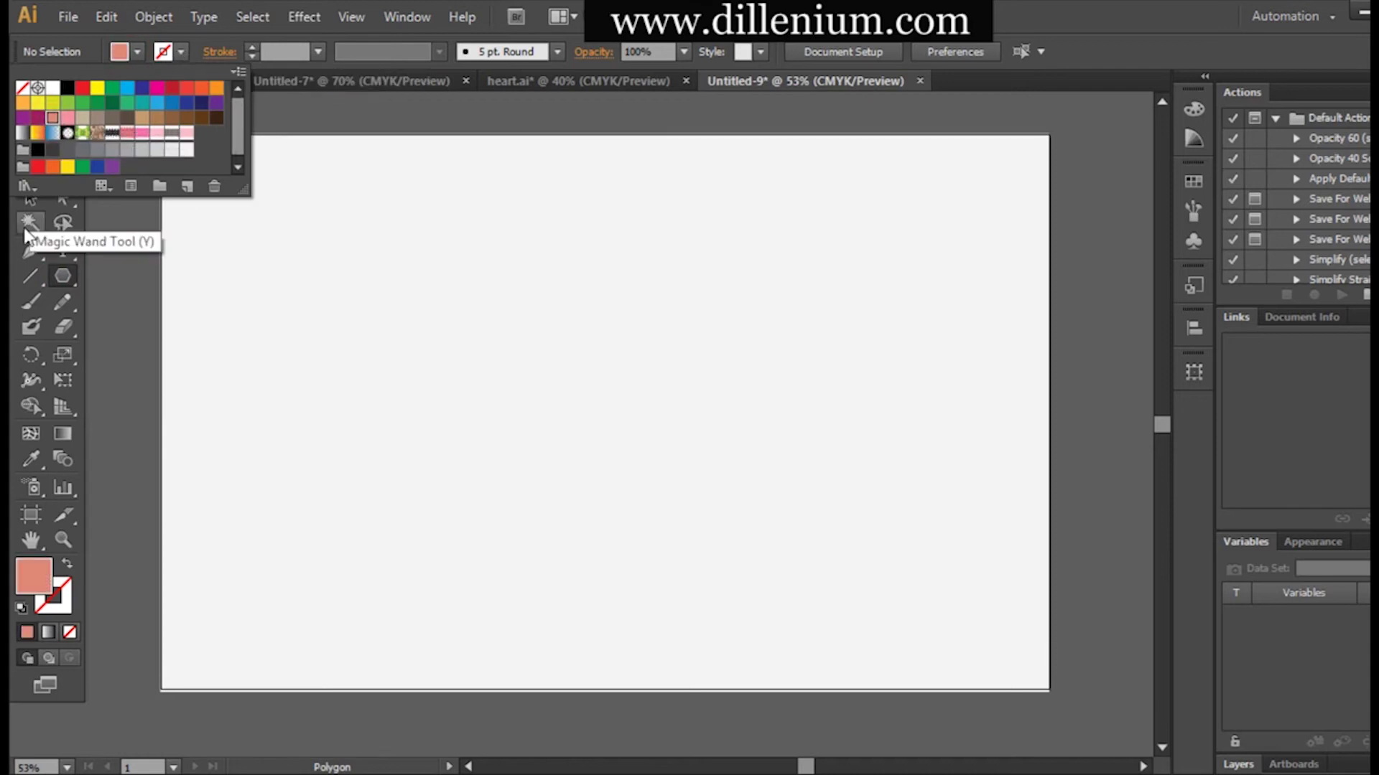
pyautogui.press('/')
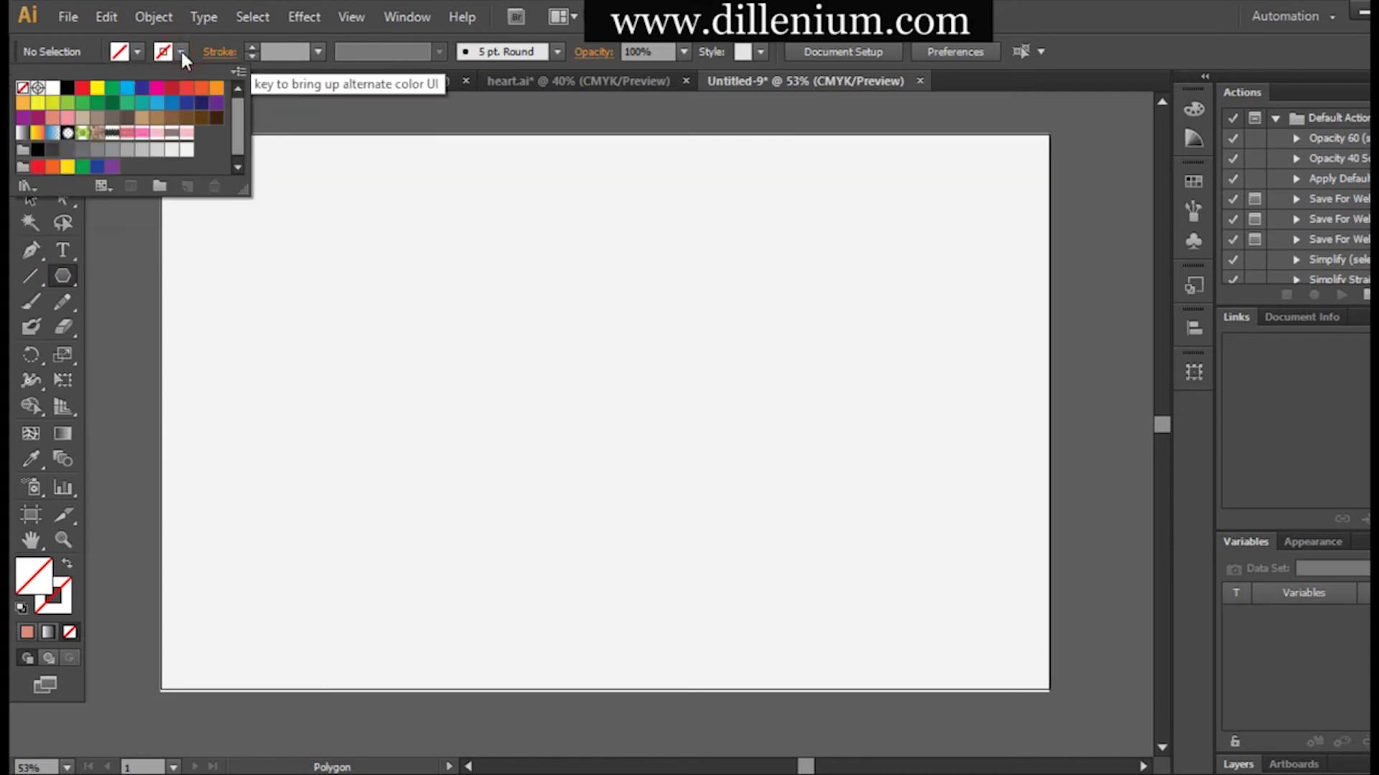
pyautogui.click(68, 89)
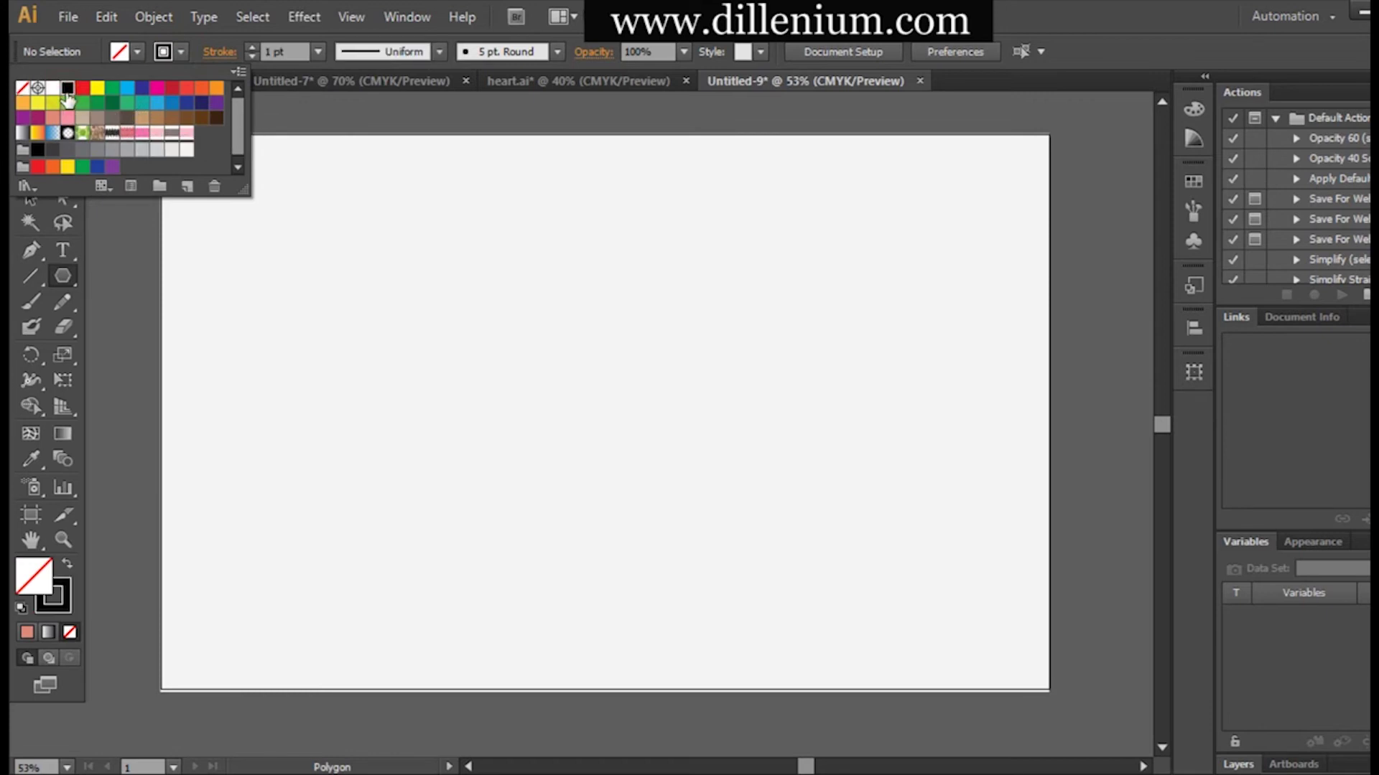
pyautogui.click(271, 52)
pyautogui.press('Up')
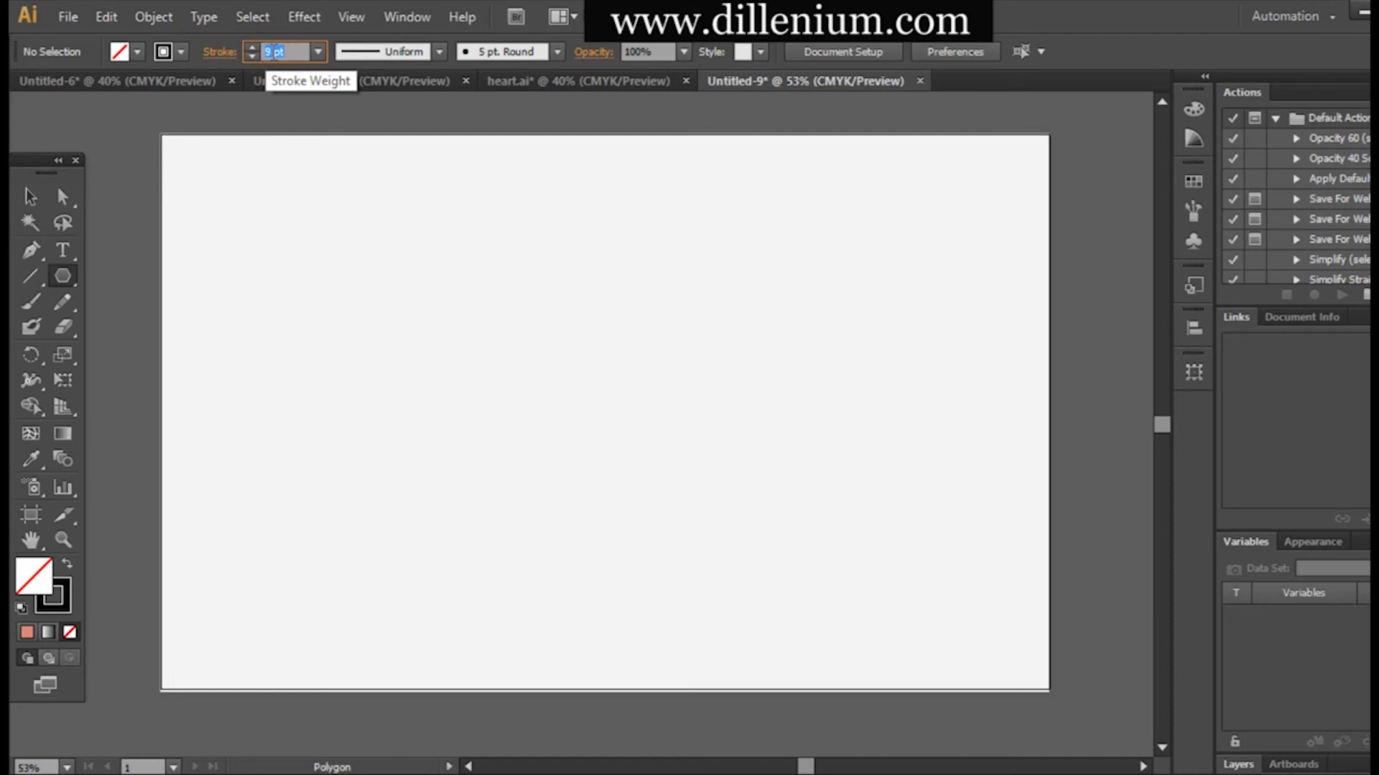
pyautogui.press('Down')
pyautogui.press('Down')
pyautogui.press('Down')
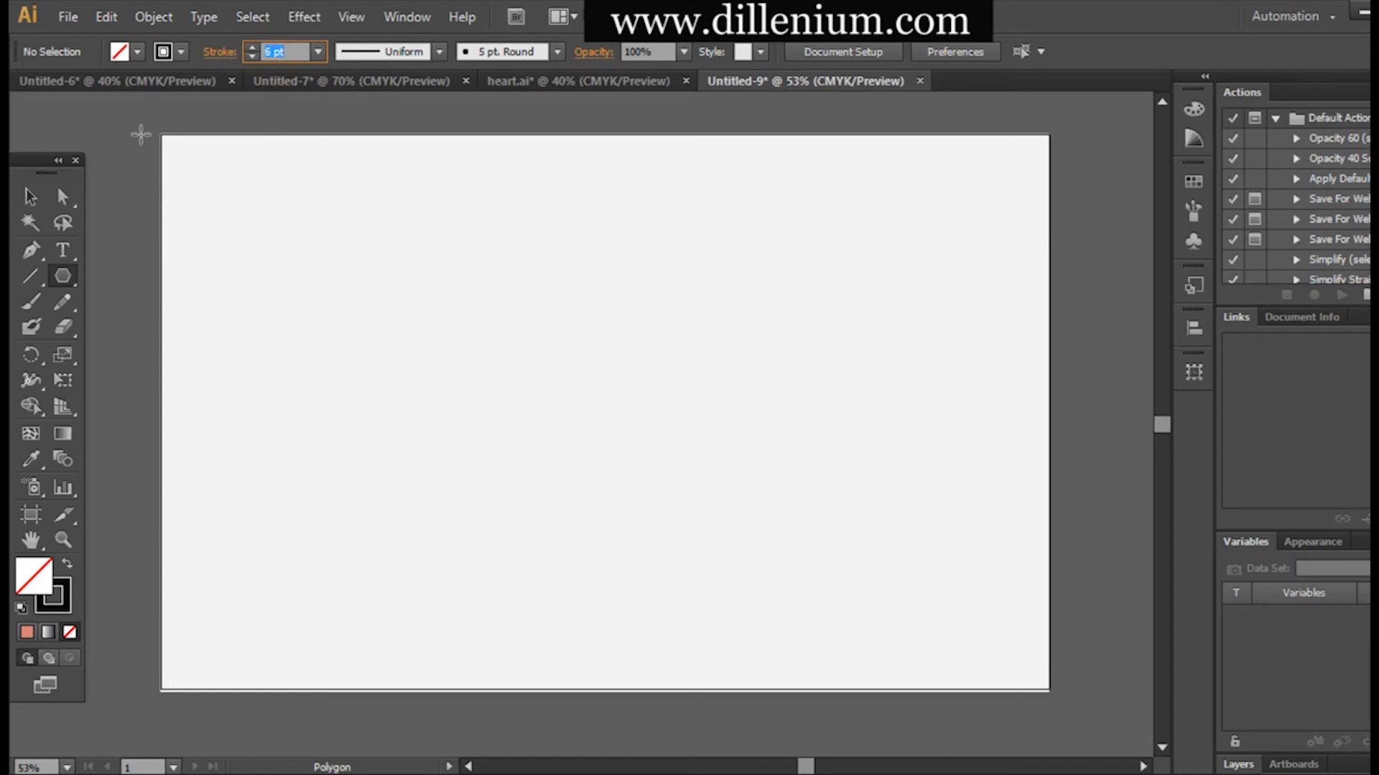
pyautogui.click(30, 196)
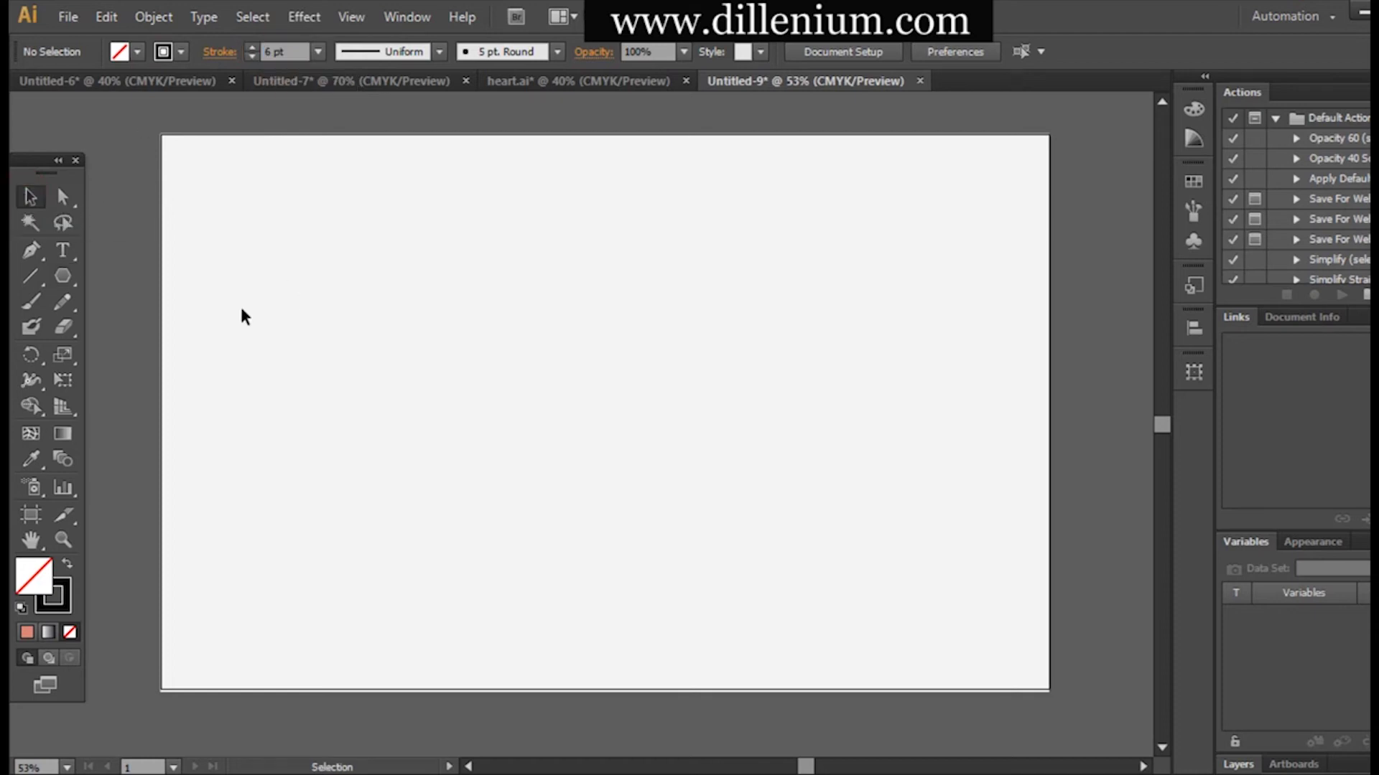
# Draw a three-sided polygon triangle on the artboard and move it lower and slightly left.
pyautogui.moveTo(71, 282); pyautogui.dragTo(172, 352)
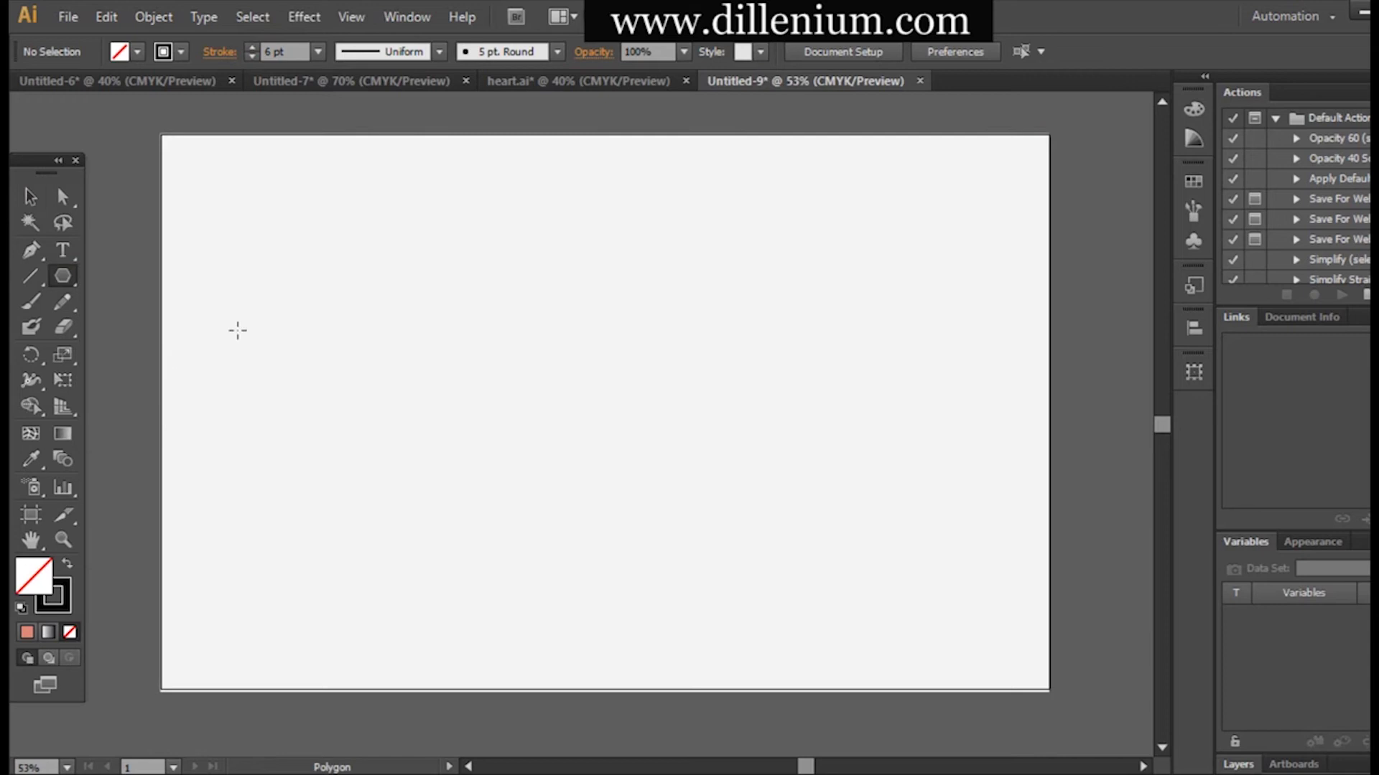
pyautogui.moveTo(479, 291); pyautogui.dragTo(444, 384)
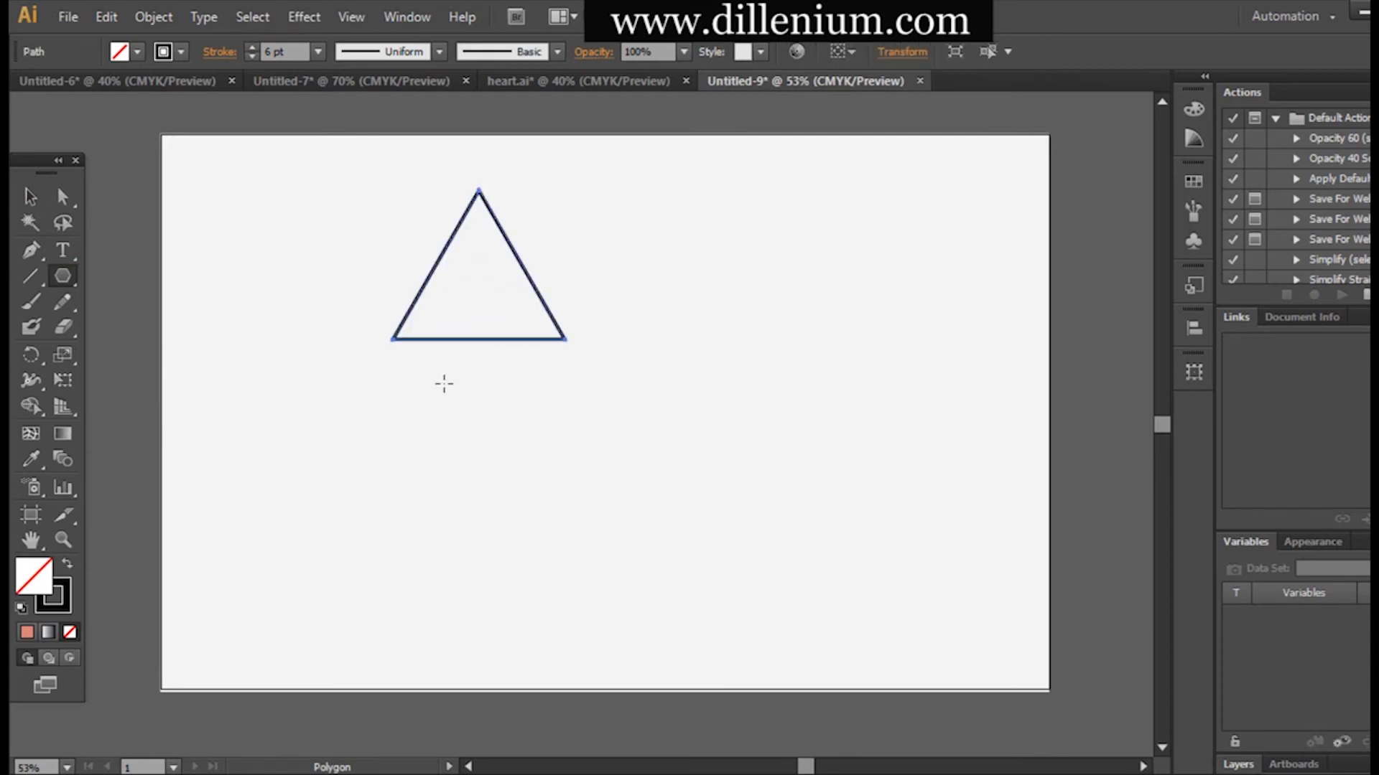
pyautogui.click(30, 196)
pyautogui.click(240, 225)
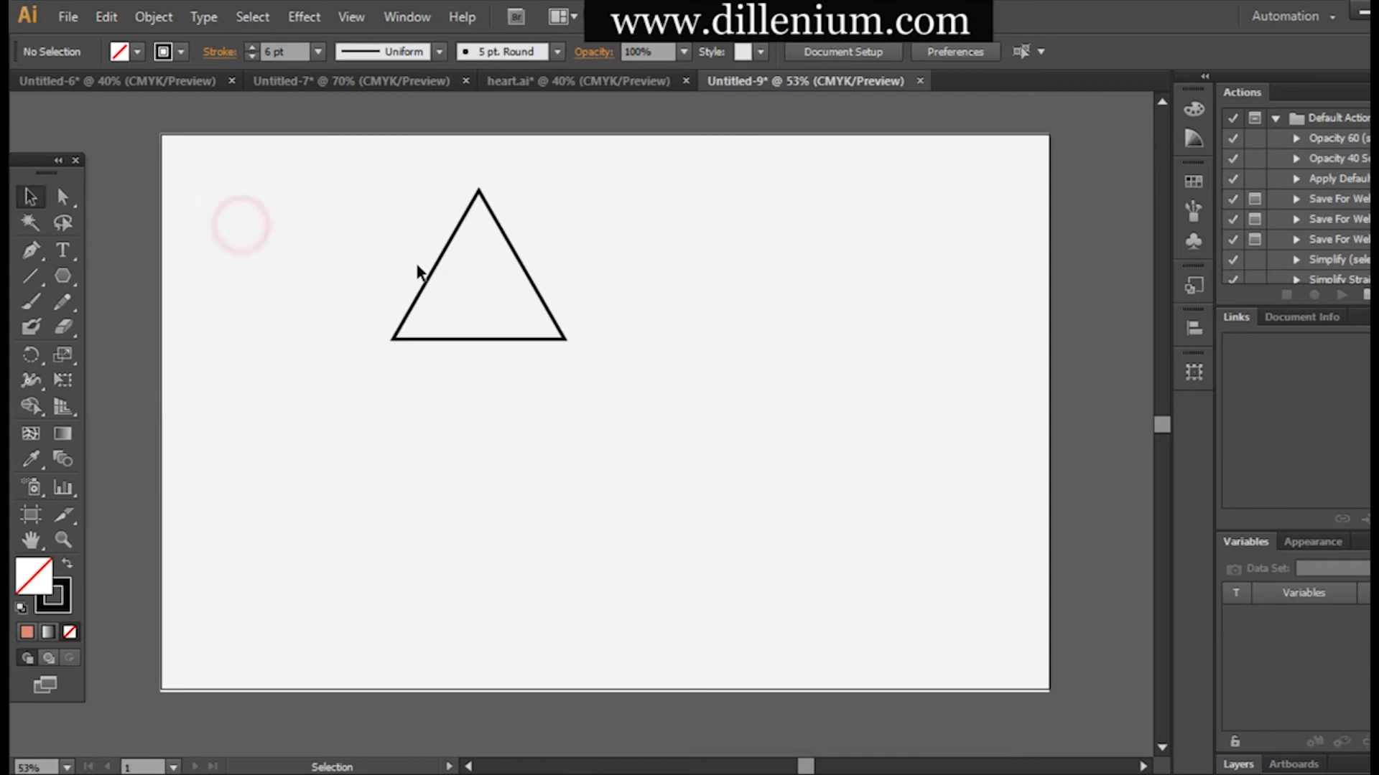
pyautogui.moveTo(426, 287); pyautogui.dragTo(404, 395)
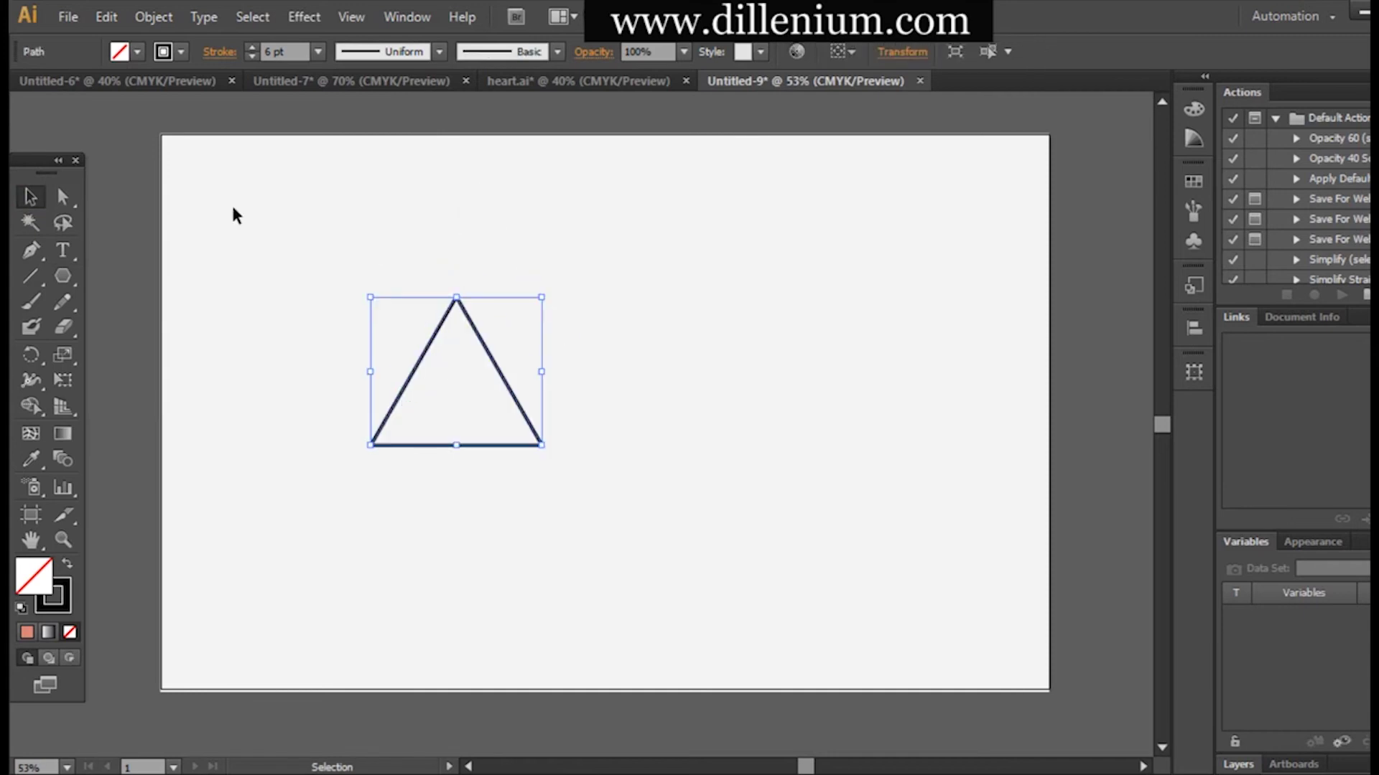
# Expand the triangle's fill and stroke into a filled outline shape with Object > Expand.
pyautogui.click(155, 17)
pyautogui.click(190, 244)
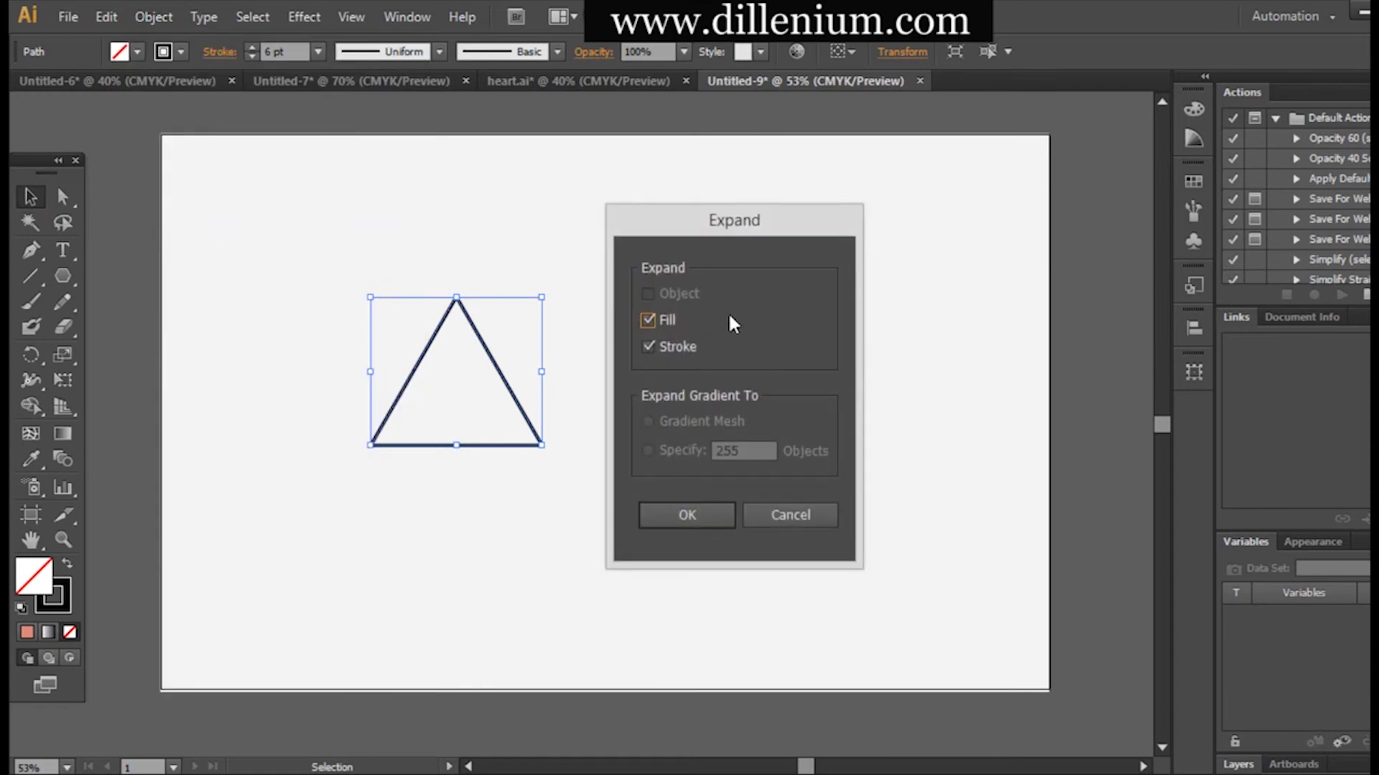
pyautogui.click(700, 515)
pyautogui.click(369, 490)
pyautogui.click(63, 277)
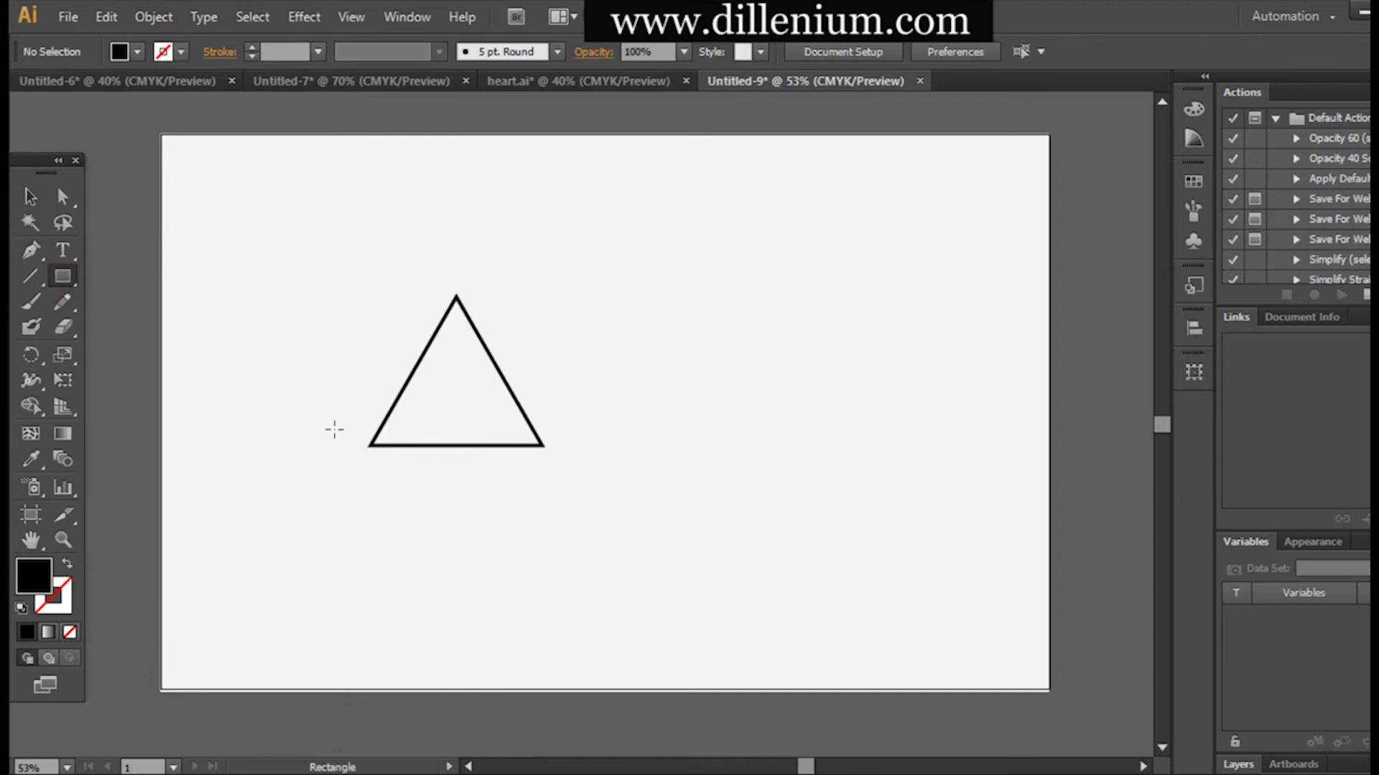
# Draw a black rectangle covering the triangle's base.
pyautogui.moveTo(334, 425); pyautogui.dragTo(654, 492)
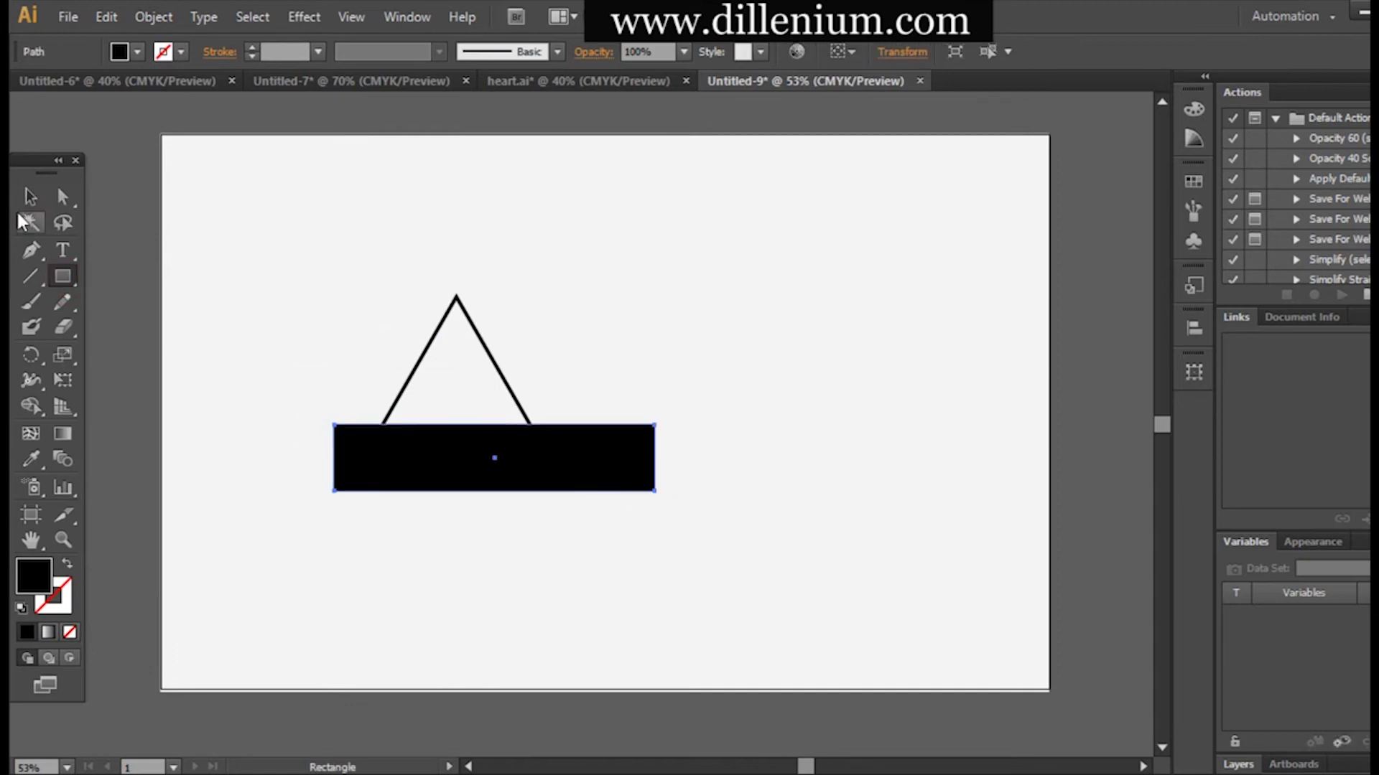
pyautogui.click(30, 196)
pyautogui.click(223, 377)
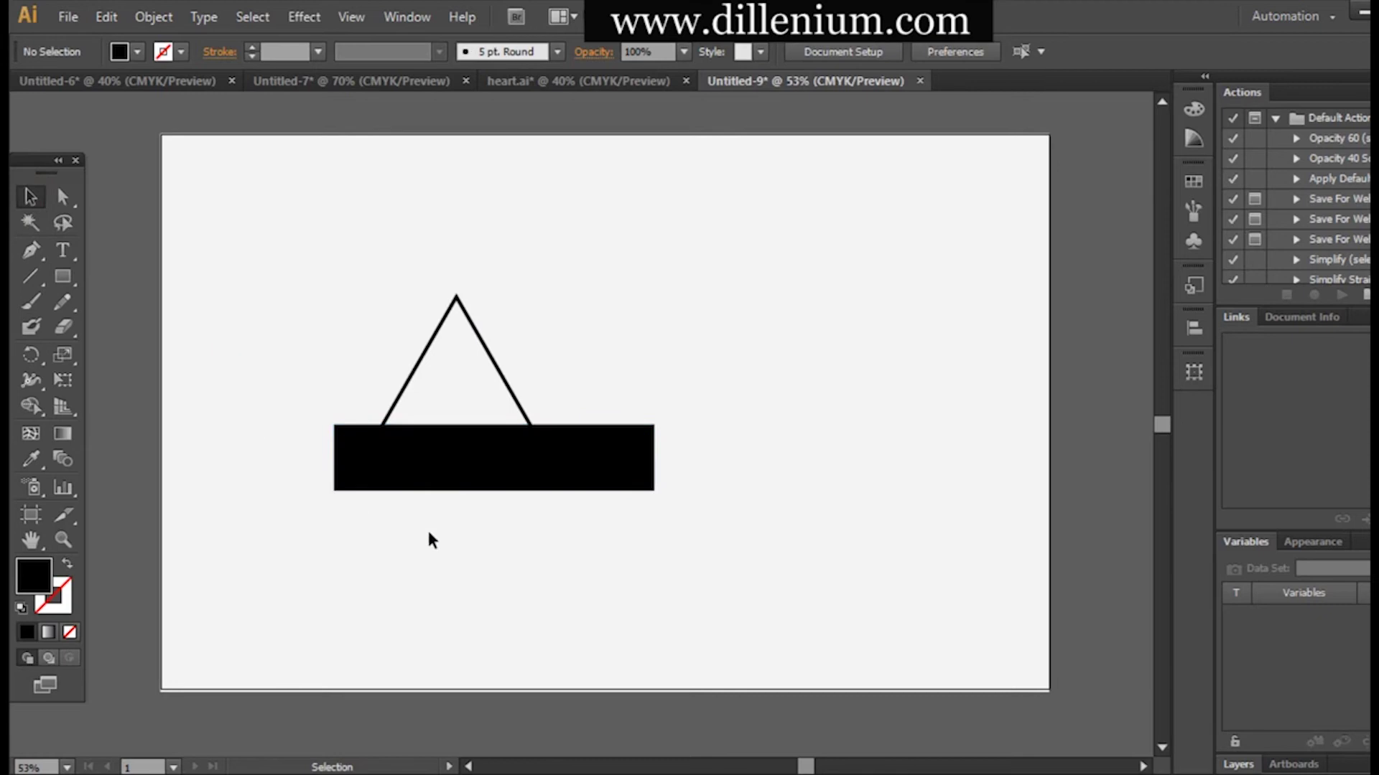
pyautogui.click(499, 459)
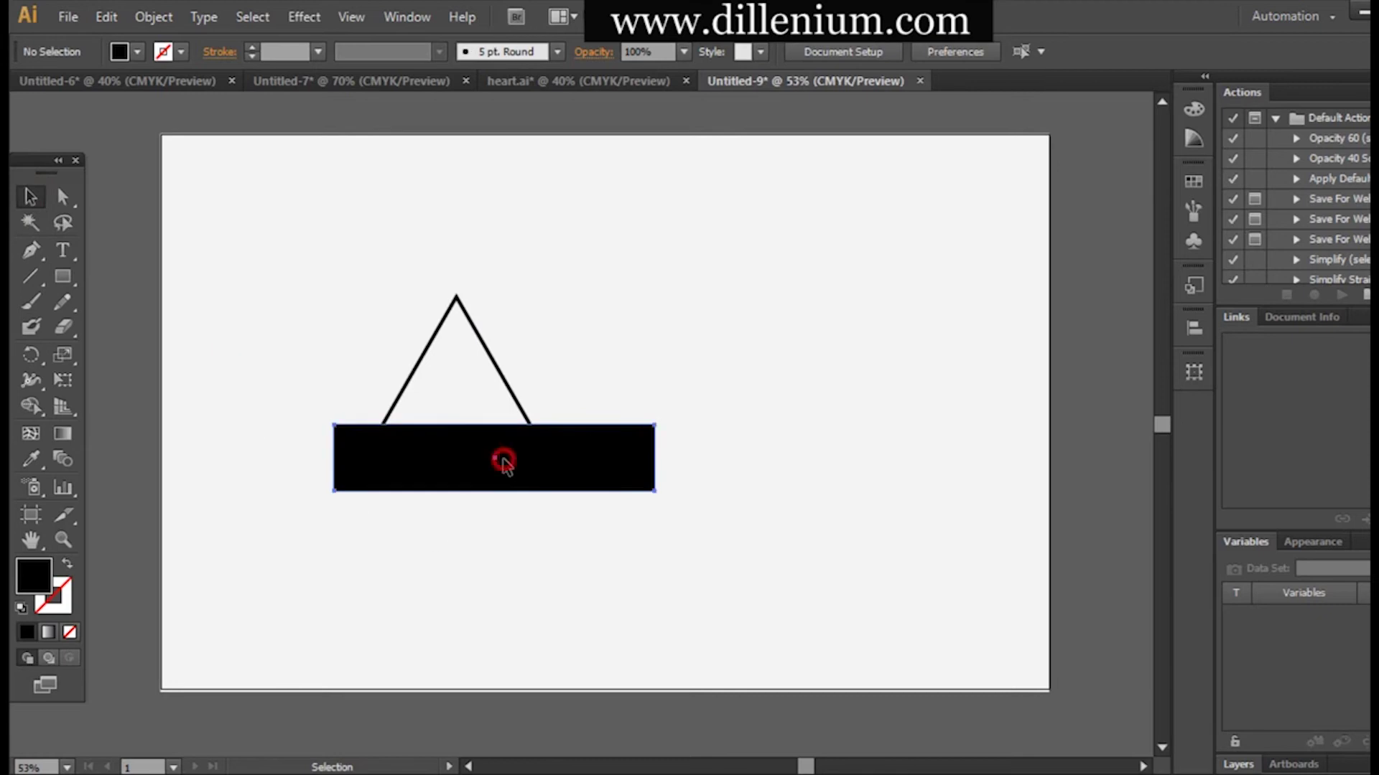
pyautogui.click(278, 385)
pyautogui.click(400, 467)
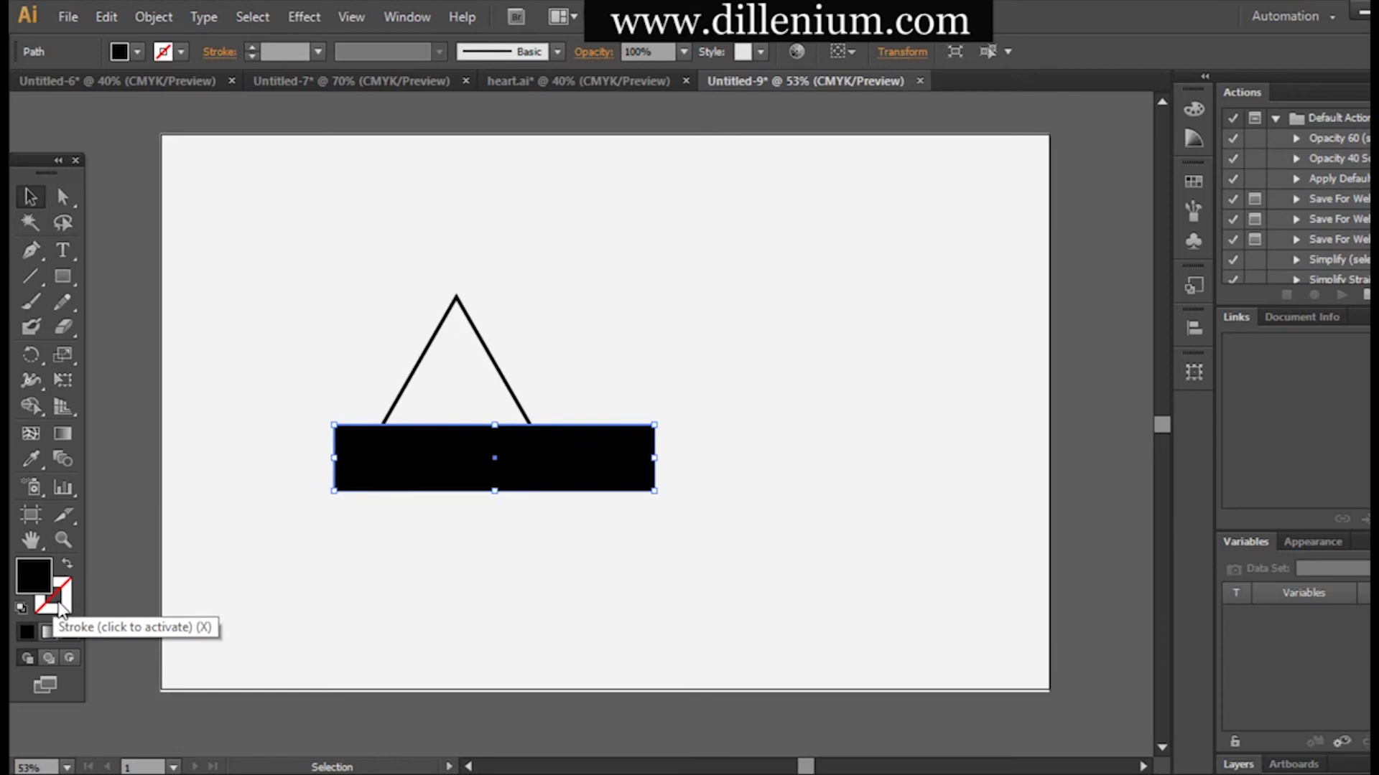
pyautogui.click(283, 486)
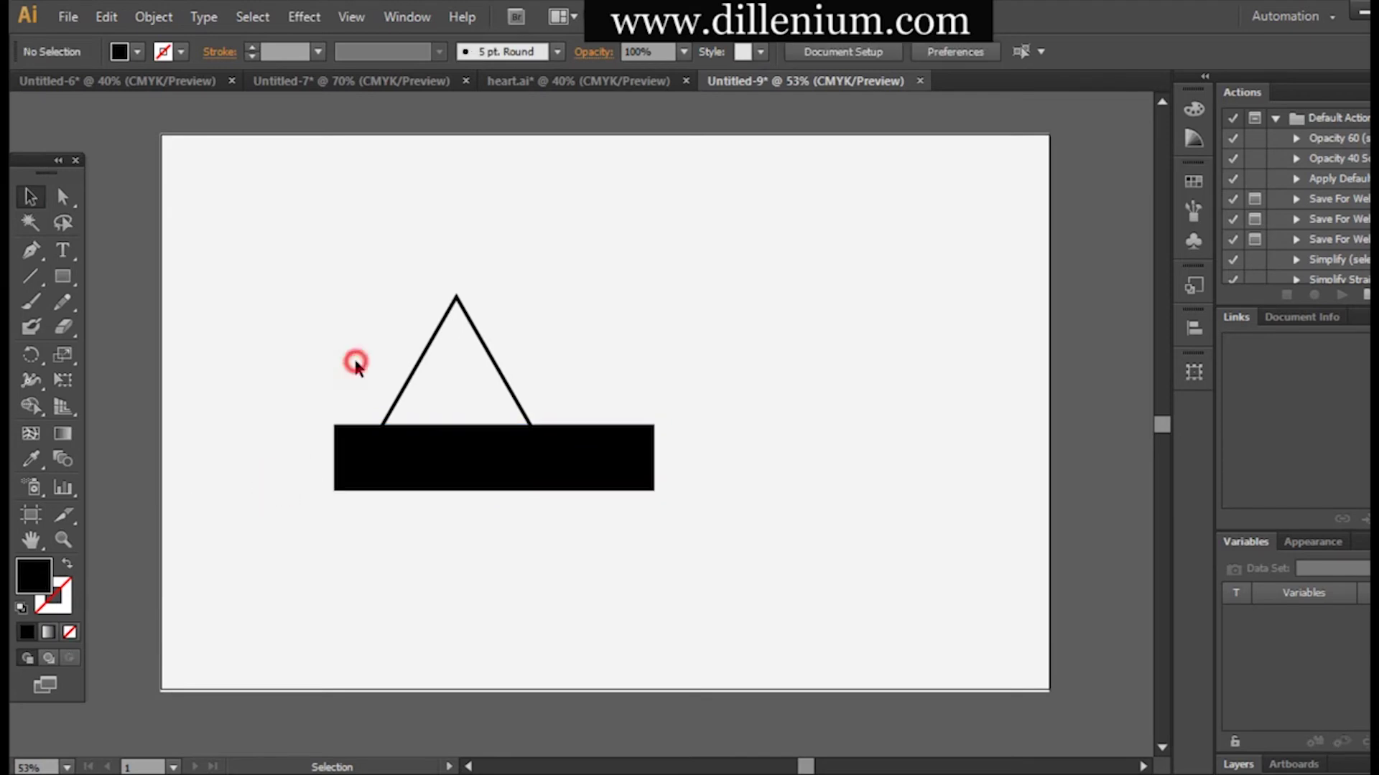
# Merge the triangle's base into the rectangle with Shape Builder, then delete the rectangle.
pyautogui.moveTo(354, 362); pyautogui.dragTo(609, 483)
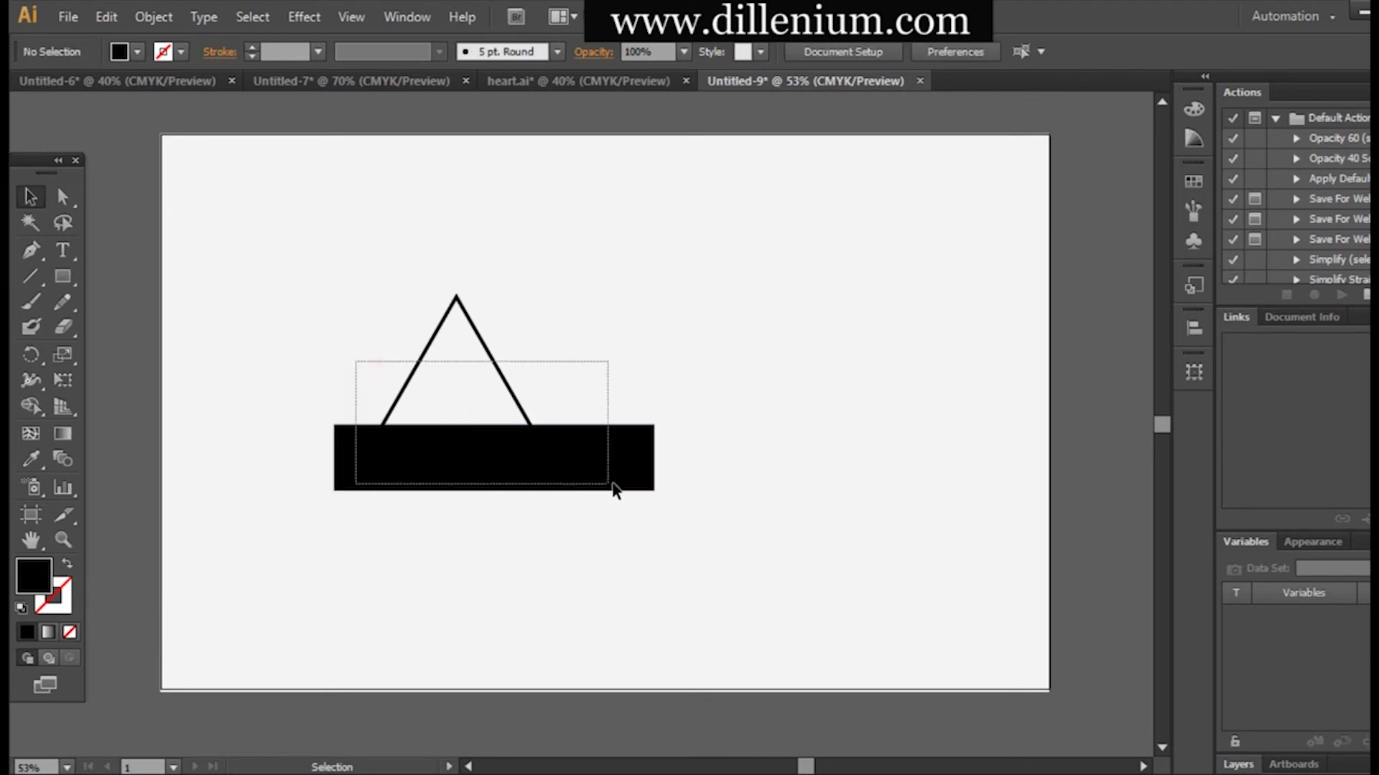
pyautogui.click(30, 407)
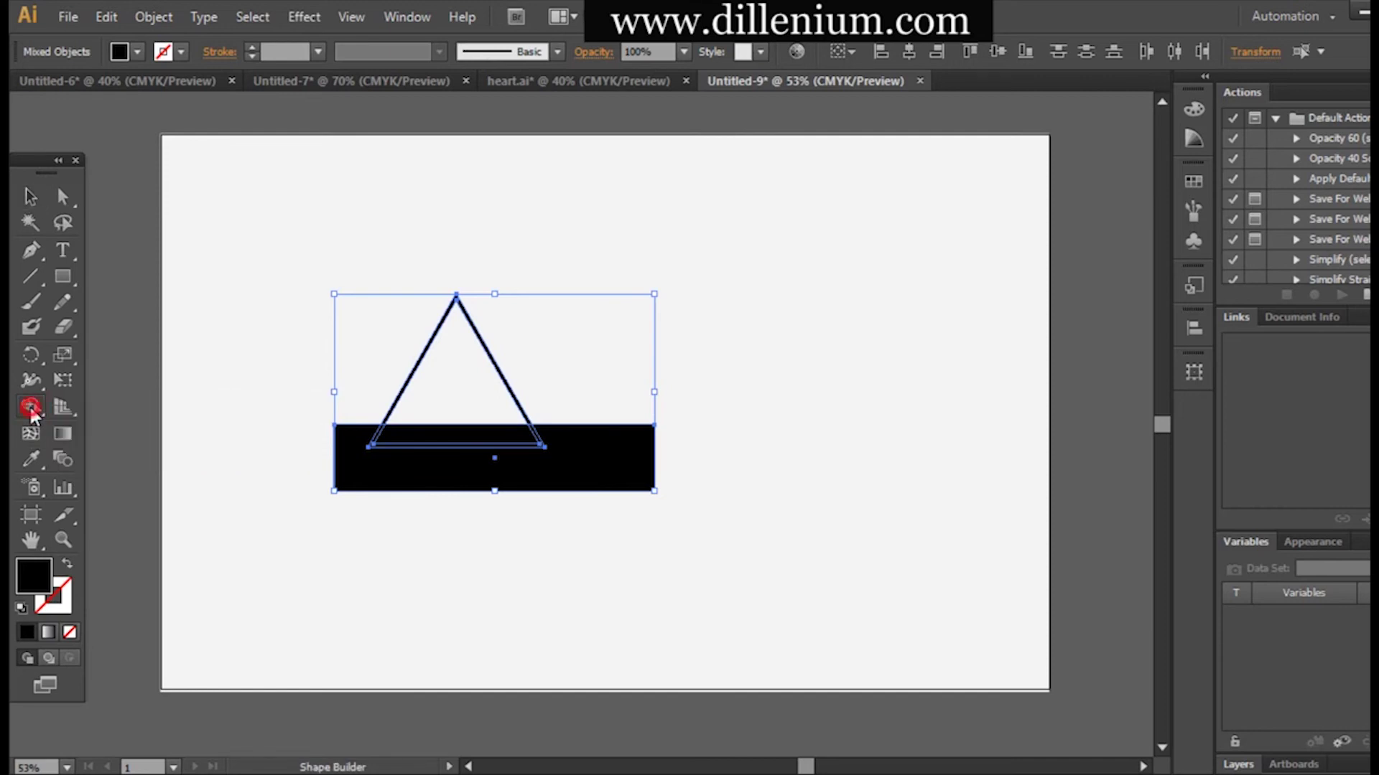
pyautogui.moveTo(465, 445); pyautogui.dragTo(463, 441)
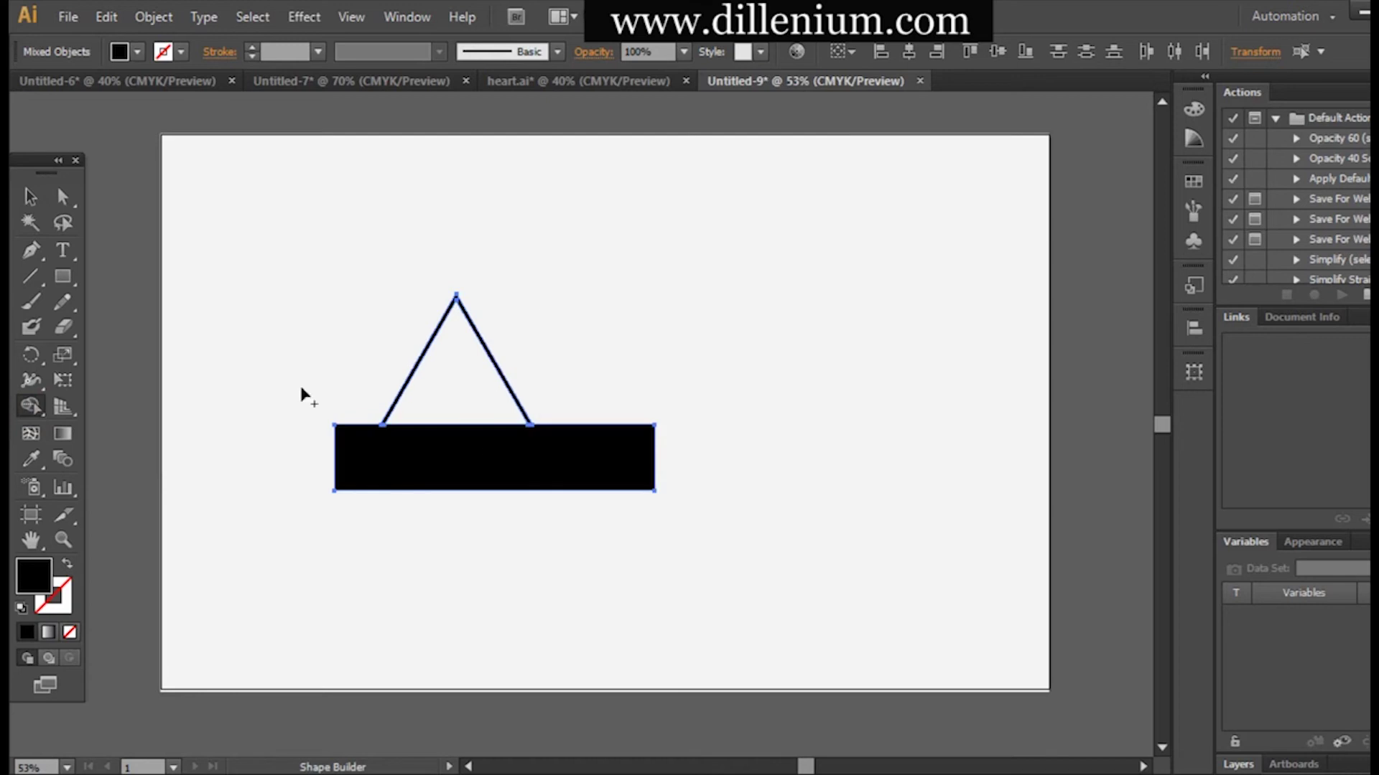
pyautogui.click(30, 196)
pyautogui.click(258, 307)
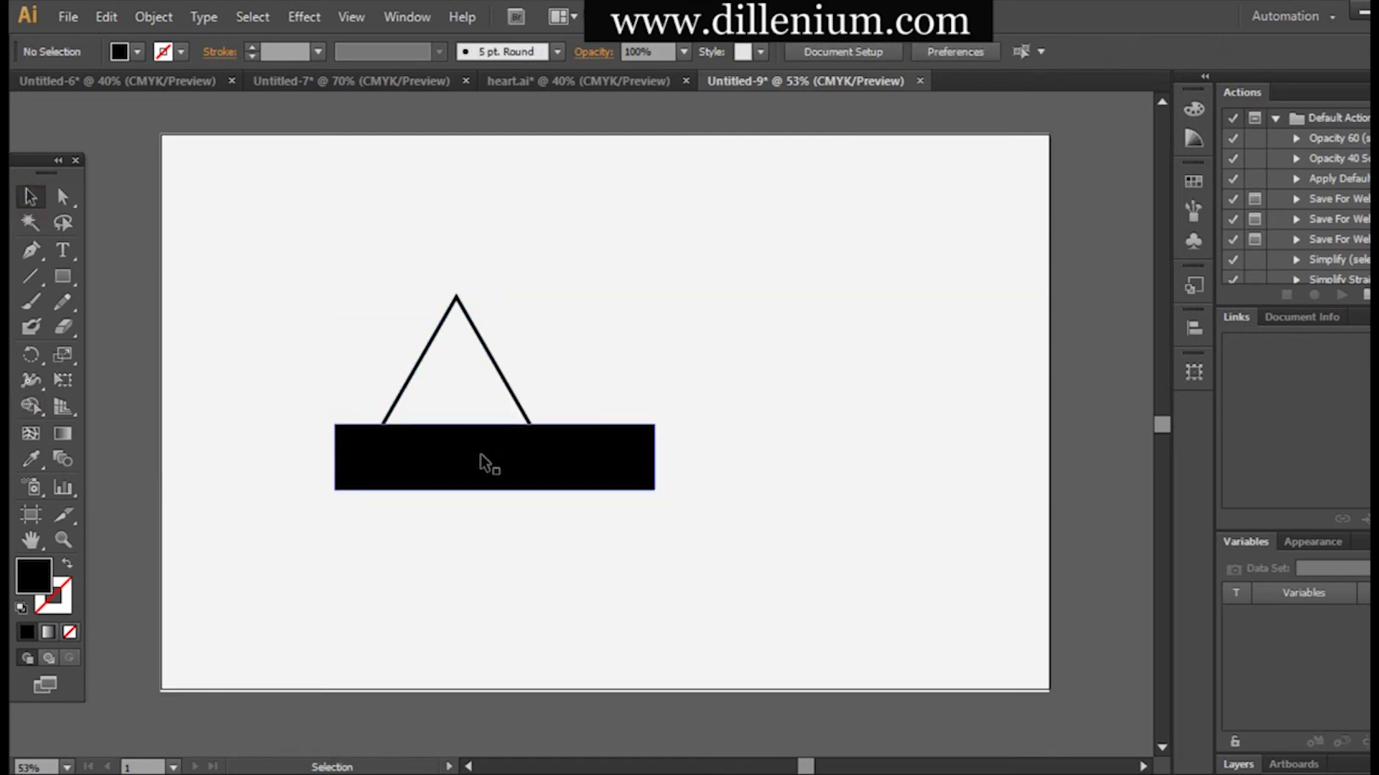
pyautogui.click(481, 458)
pyautogui.press('Delete')
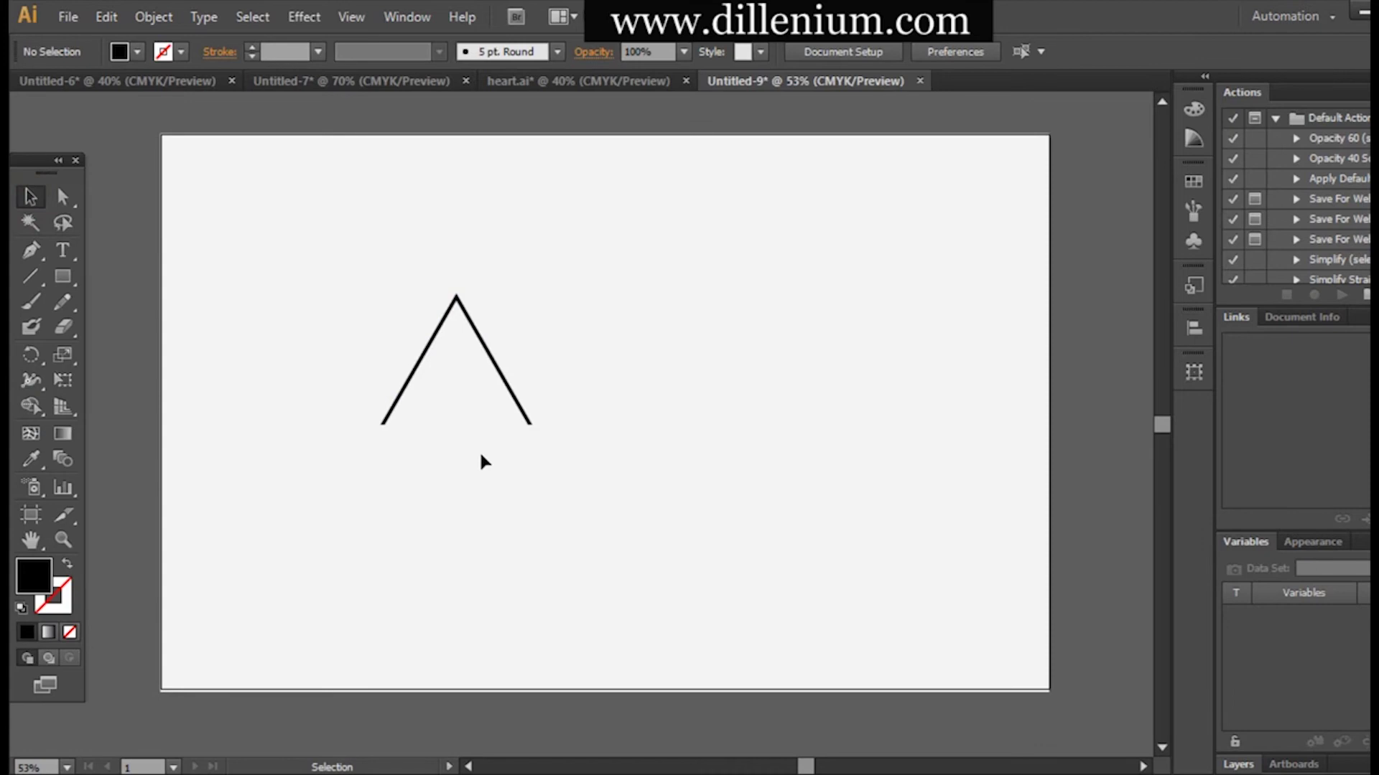
# Duplicate the peak to its right, joined to the first, and repeat the copy with Ctrl+D.
pyautogui.moveTo(518, 407); pyautogui.dragTo(668, 406)
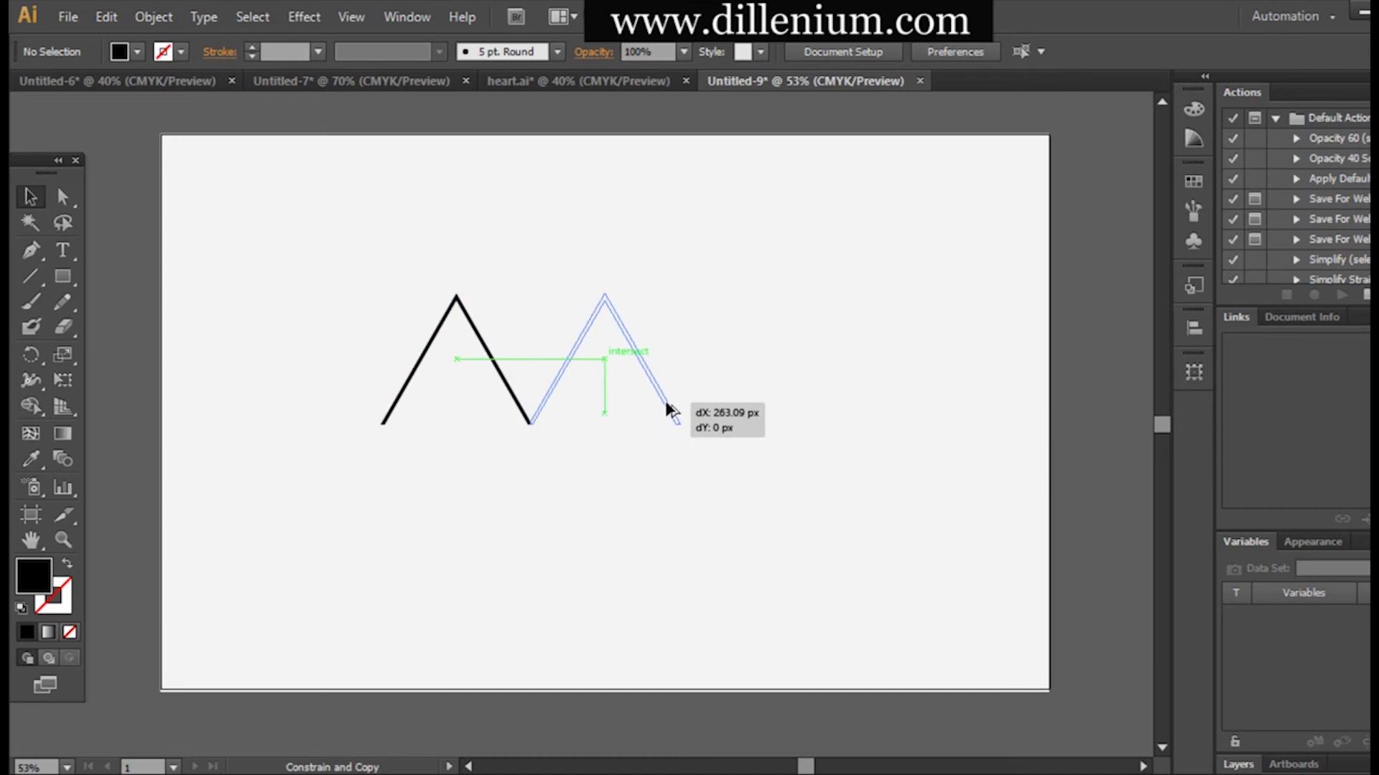
pyautogui.moveTo(668, 408); pyautogui.dragTo(668, 409)
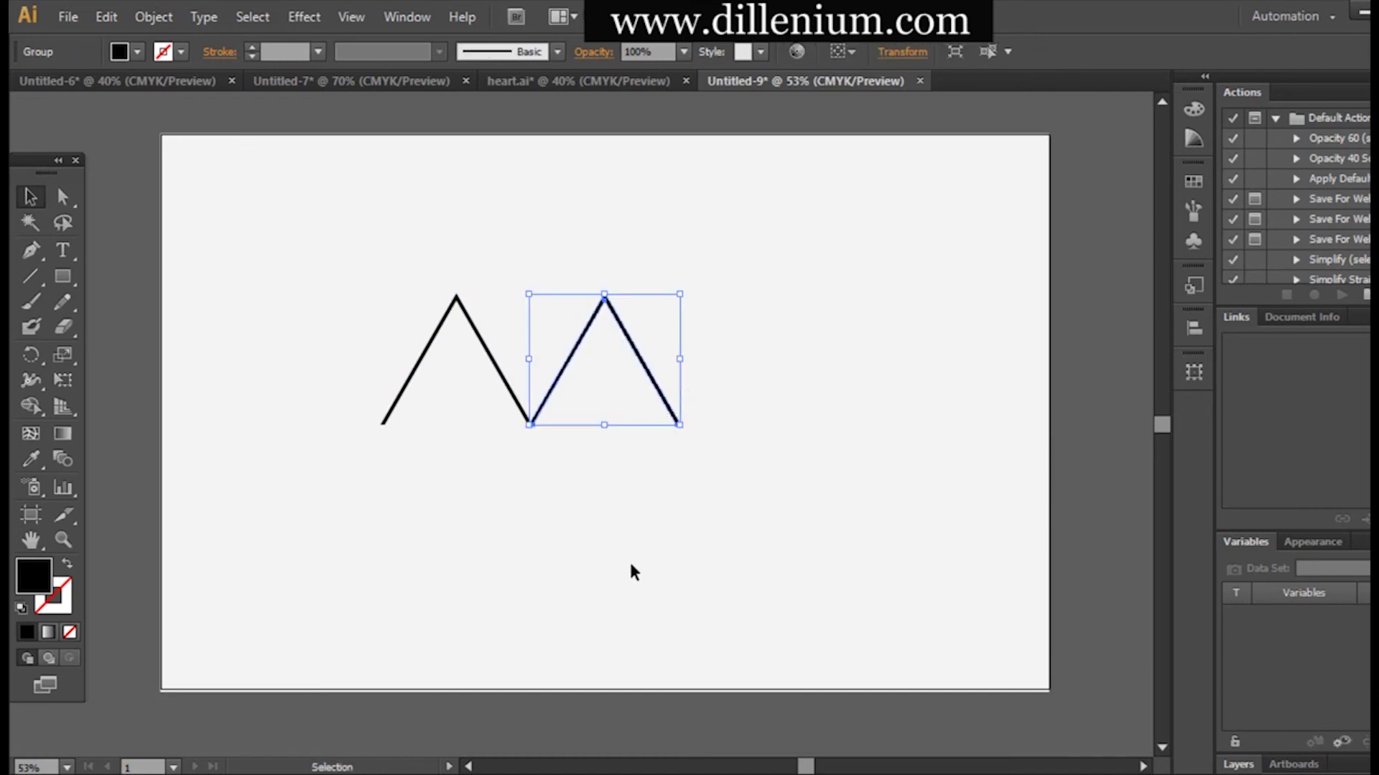
pyautogui.press('ctrl')
pyautogui.hotkey('ctrl', 'd')
pyautogui.hotkey('ctrl', 'd')
pyautogui.hotkey('ctrl', 'd')
pyautogui.hotkey('ctrl', 'd')
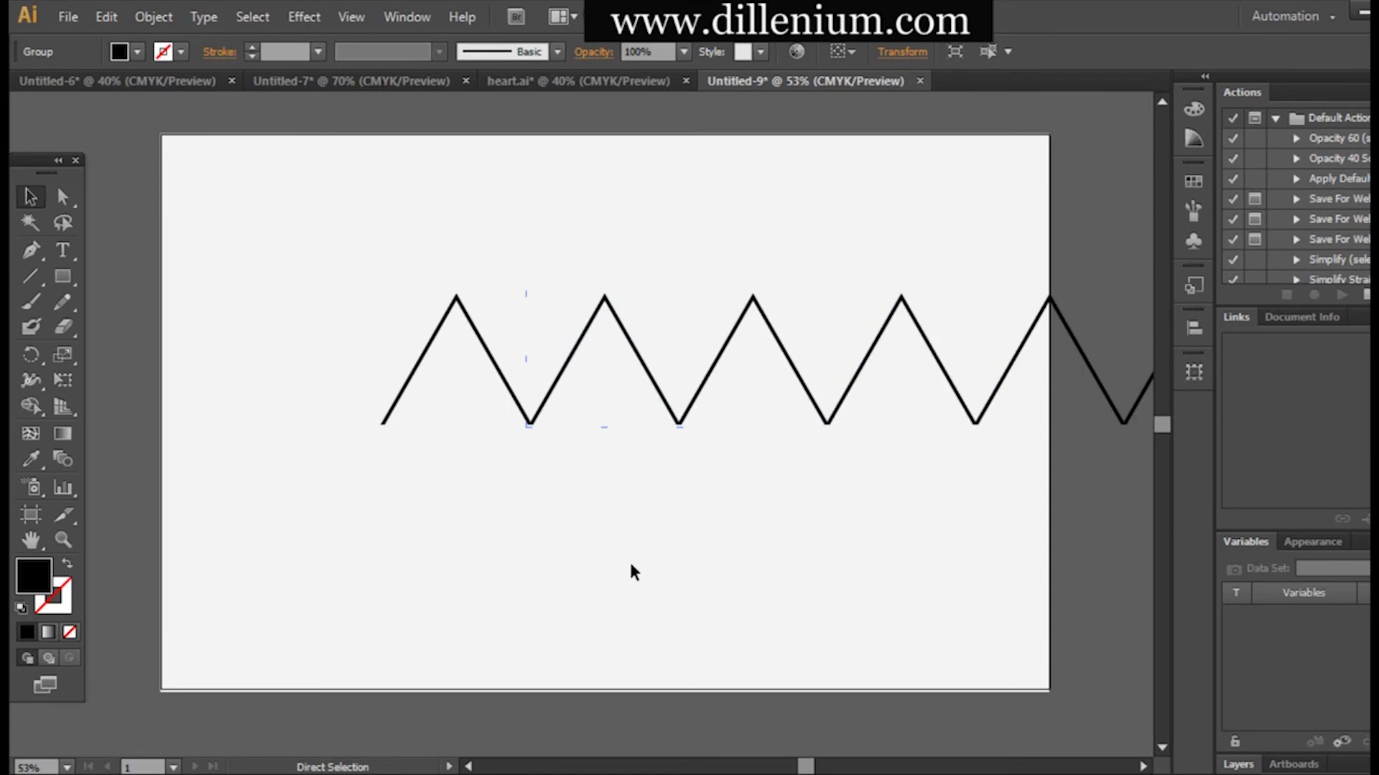
# Move the zigzag to the artboard's left edge, shorten it, and select its parts.
pyautogui.moveTo(280, 277); pyautogui.dragTo(829, 498)
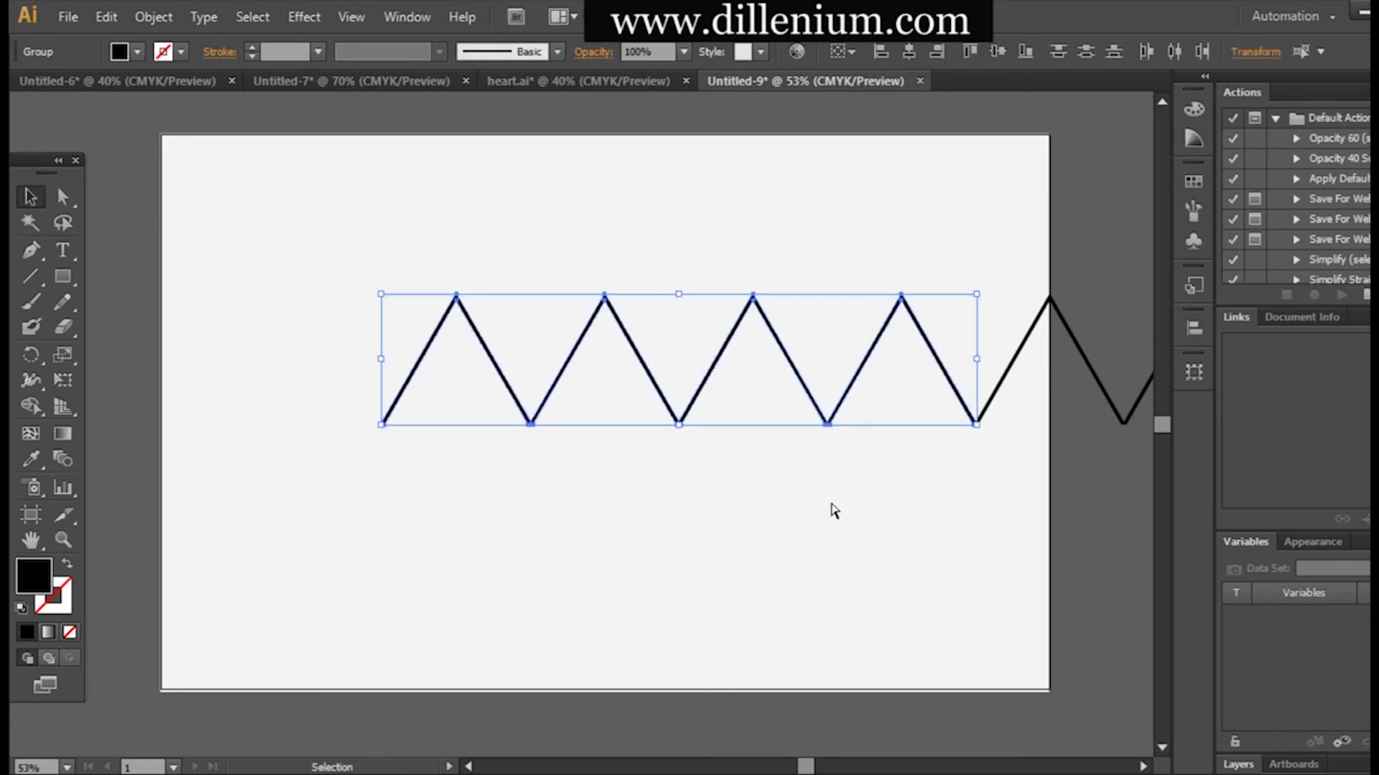
pyautogui.hotkey('ctrl', 'a')
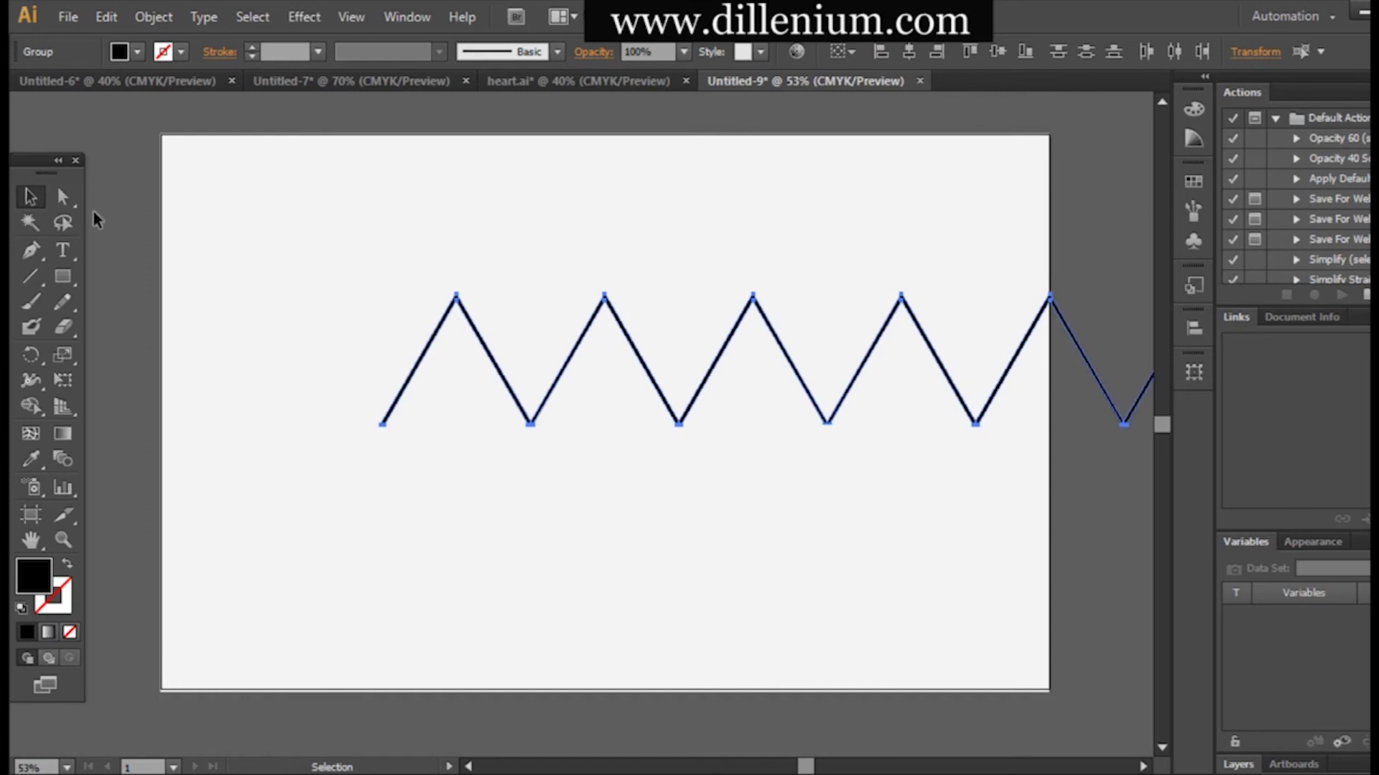
pyautogui.click(504, 381)
pyautogui.moveTo(504, 381); pyautogui.dragTo(285, 355)
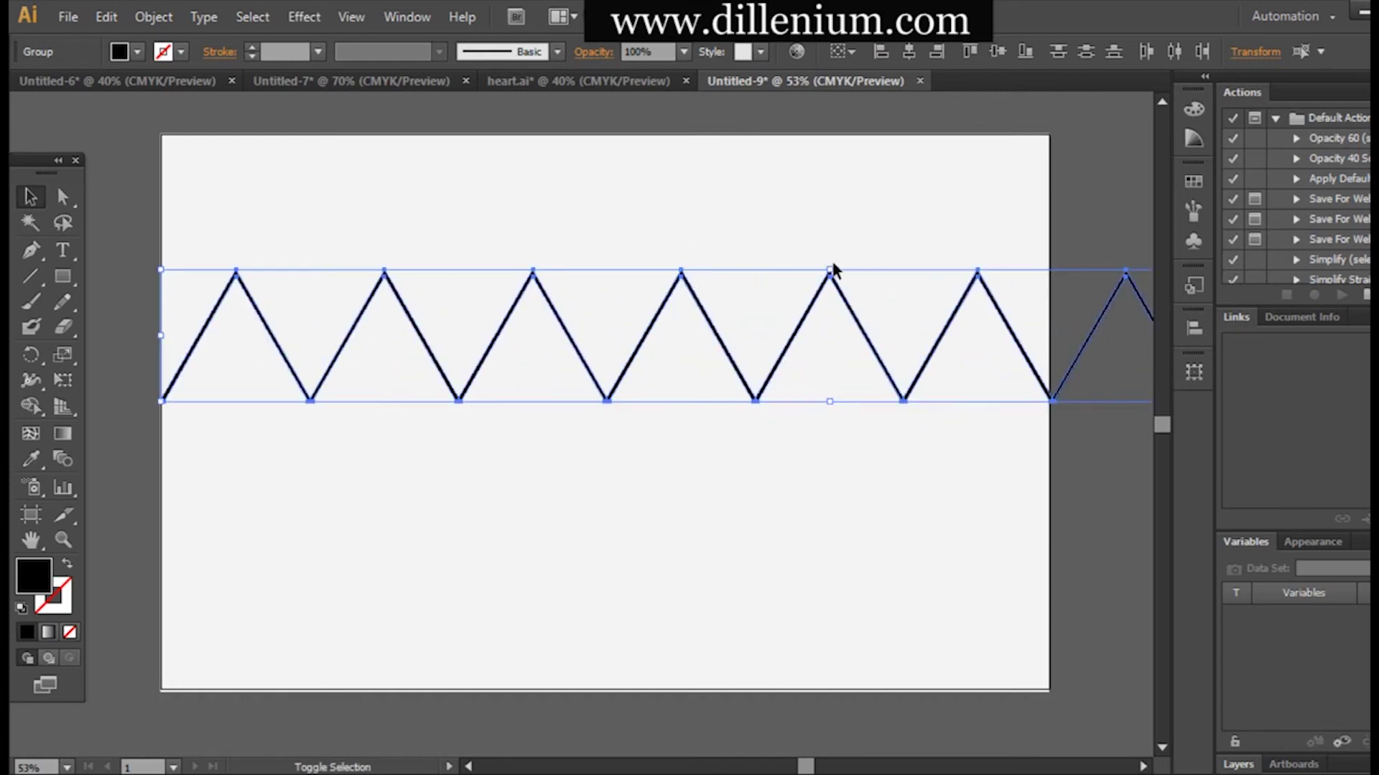
pyautogui.moveTo(829, 270); pyautogui.dragTo(831, 334)
pyautogui.moveTo(855, 385); pyautogui.dragTo(614, 346)
pyautogui.click(613, 484)
pyautogui.moveTo(944, 415); pyautogui.dragTo(172, 341)
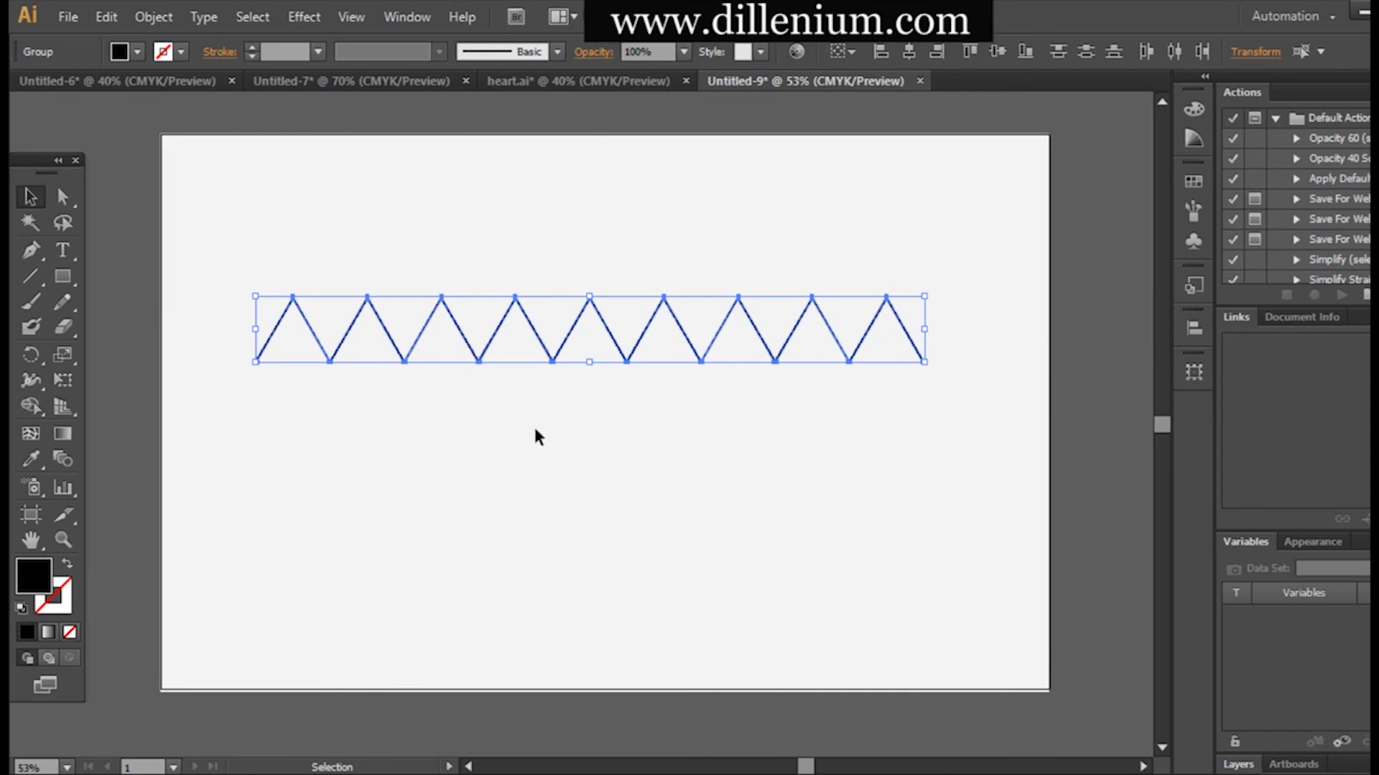
# Make a new pattern from the zigzag and name it 'Chevron'.
pyautogui.click(157, 18)
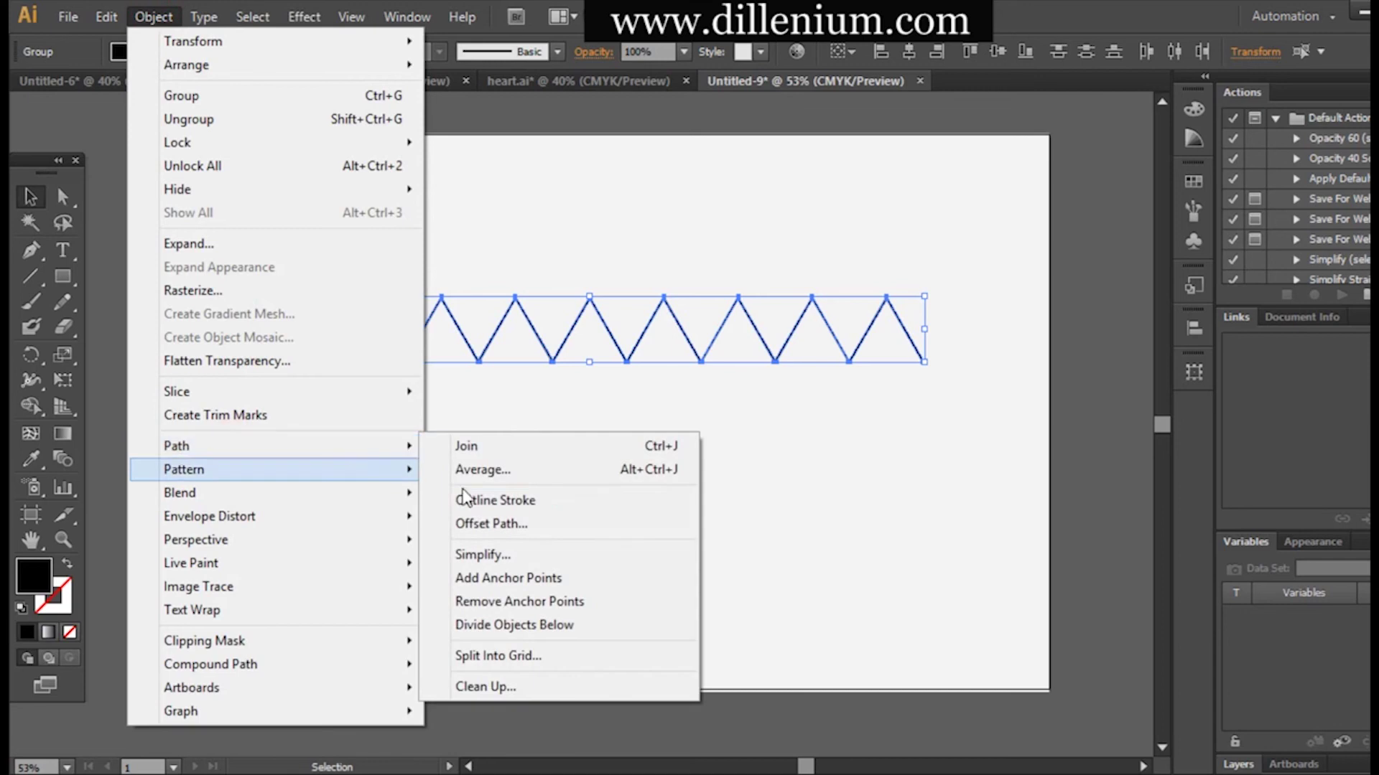
pyautogui.moveTo(184, 469)
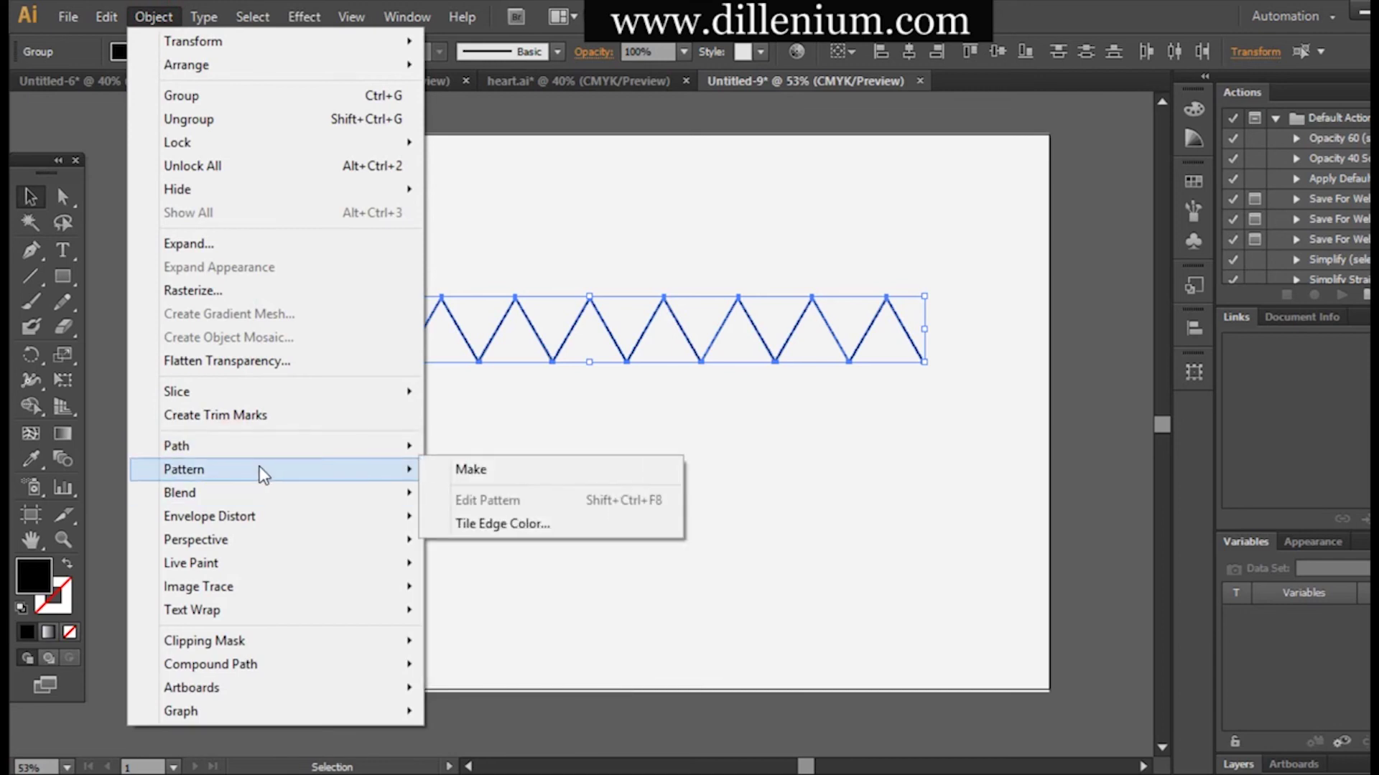
pyautogui.click(506, 471)
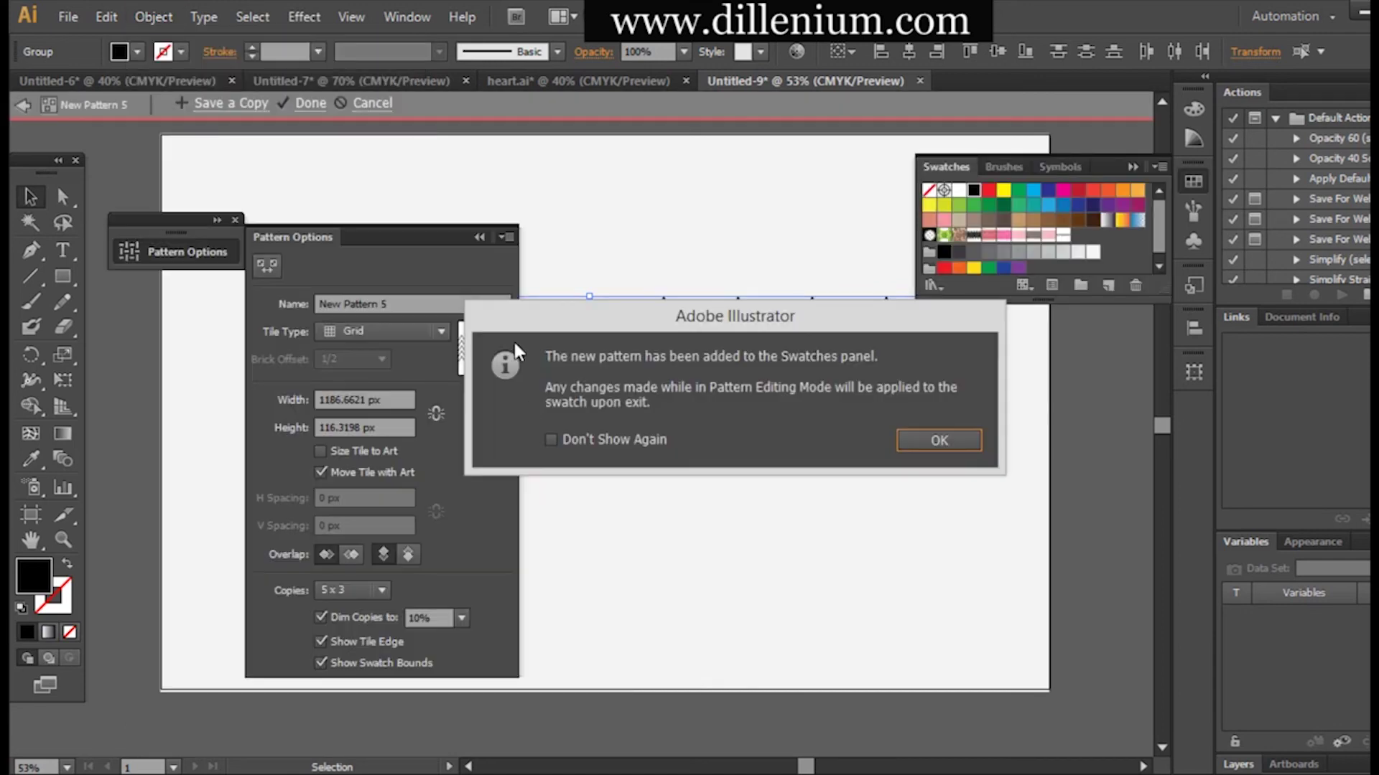
pyautogui.click(969, 444)
pyautogui.click(372, 304)
pyautogui.hotkey('ctrl', 'a')
pyautogui.write('Chevron')
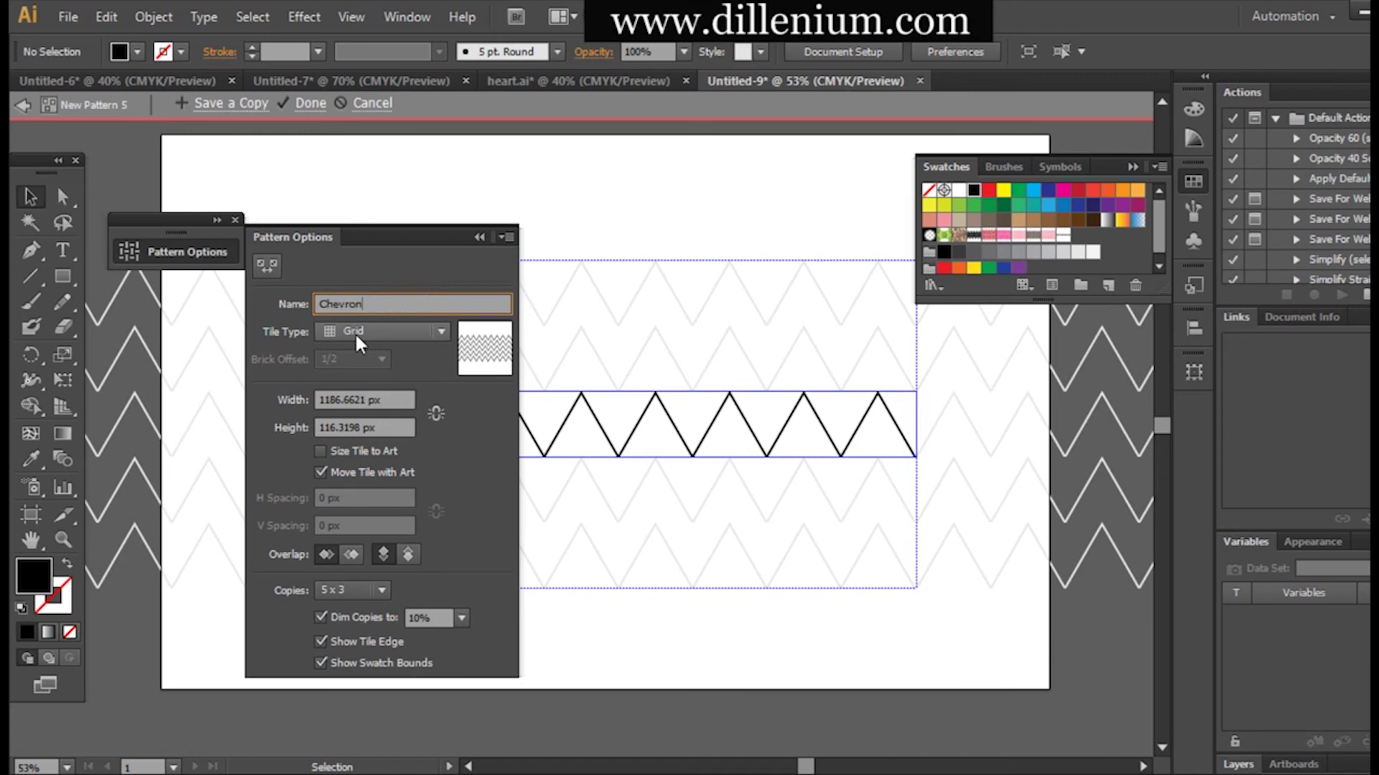
# Try Hex by Row, then Hex by Column as the pattern's tile type.
pyautogui.click(355, 330)
pyautogui.press('Return')
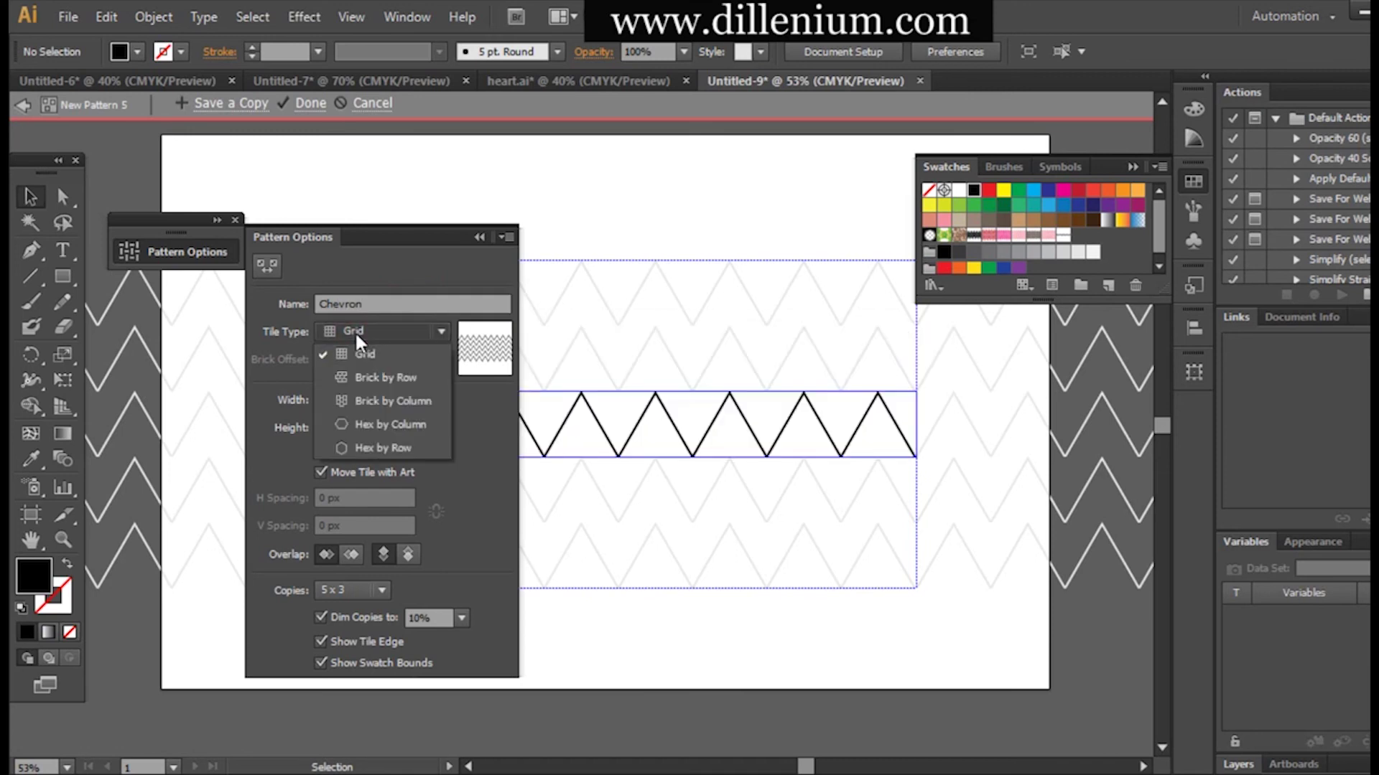
pyautogui.click(396, 448)
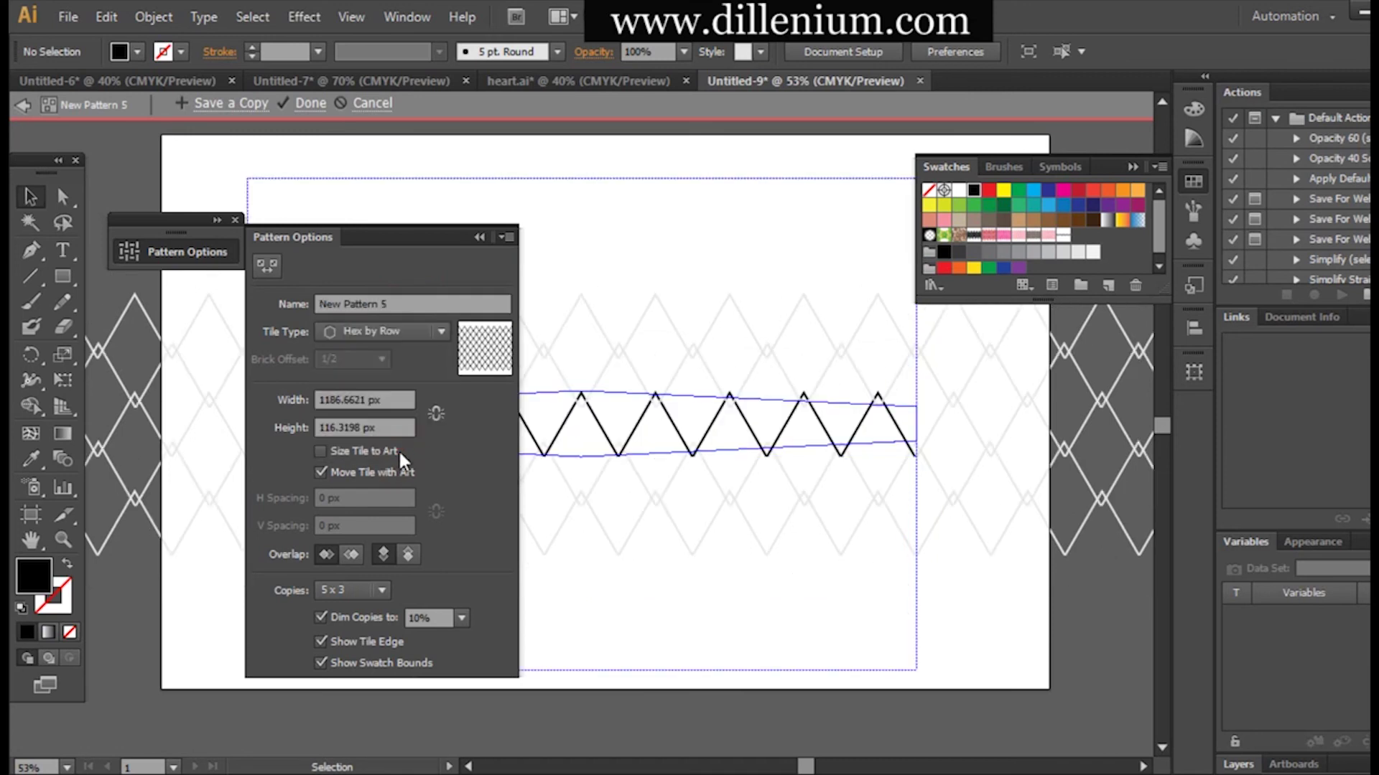
pyautogui.click(381, 334)
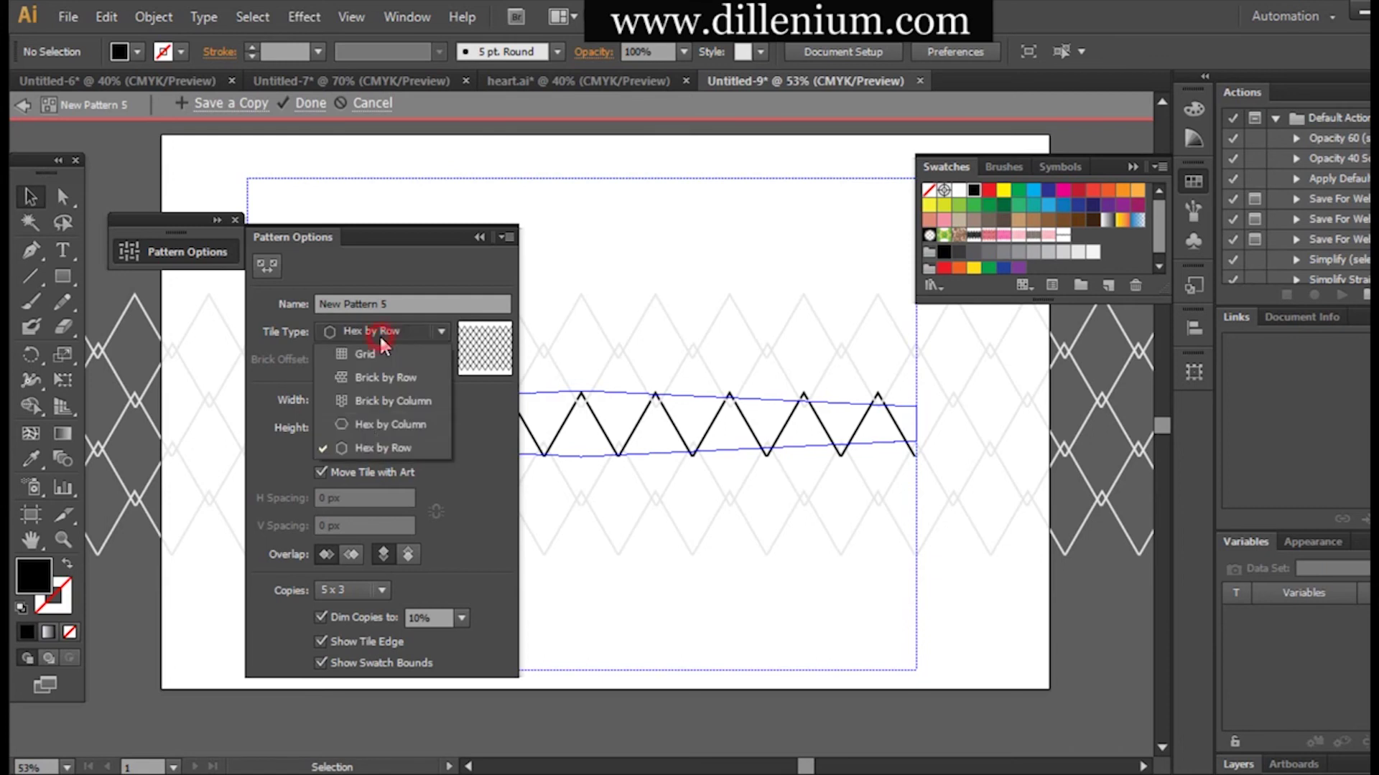
pyautogui.click(374, 426)
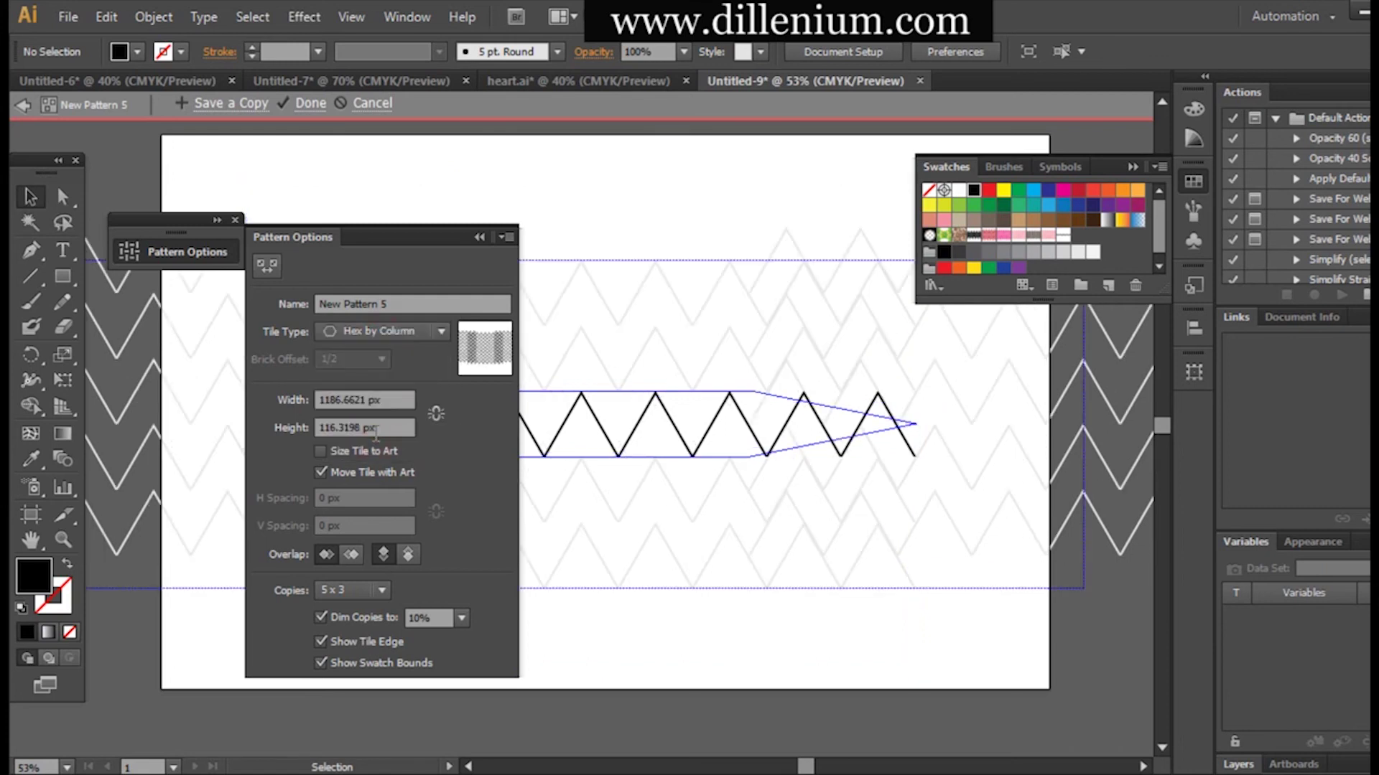
pyautogui.click(379, 331)
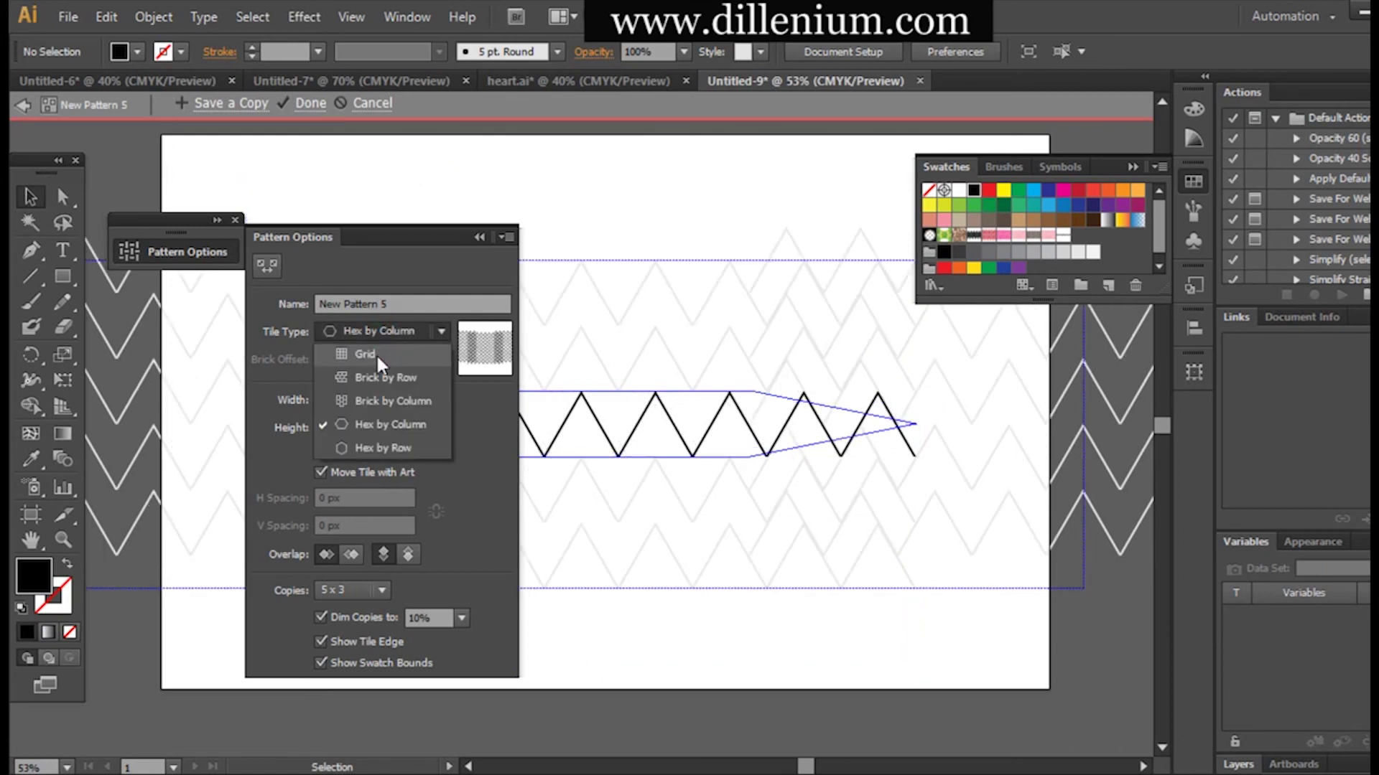
# Set the pattern tile to Grid, 60 px tall, with 9 x 9 preview copies.
pyautogui.click(376, 354)
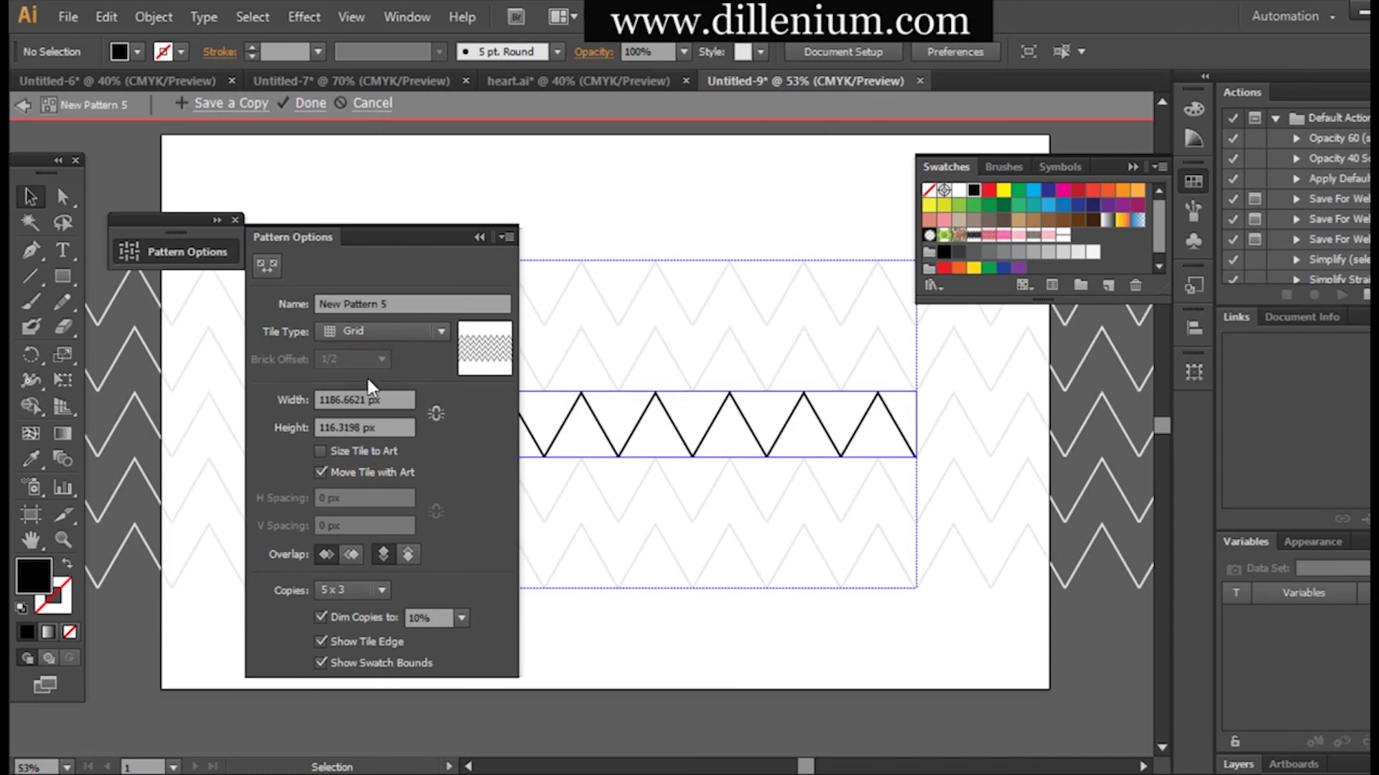
pyautogui.click(379, 428)
pyautogui.write('60')
pyautogui.press('Return')
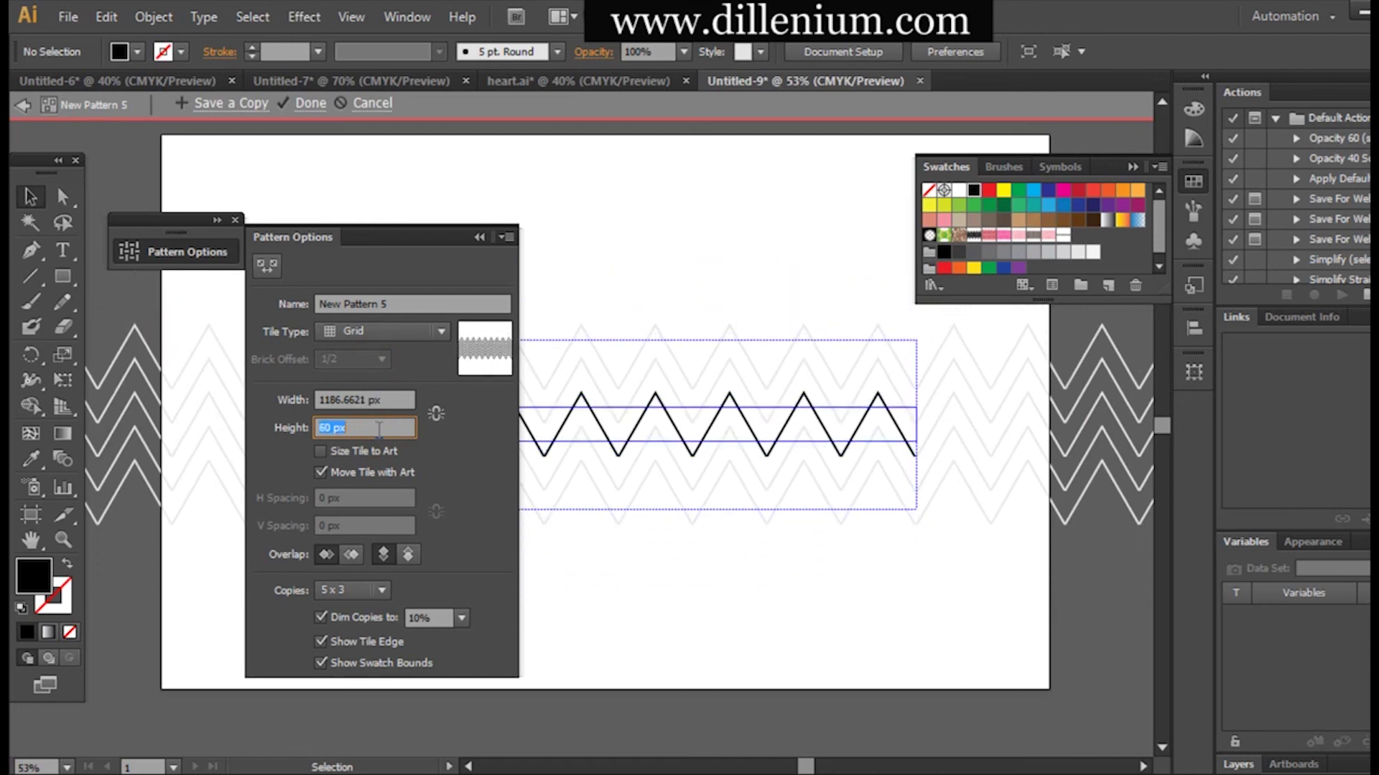
pyautogui.click(325, 592)
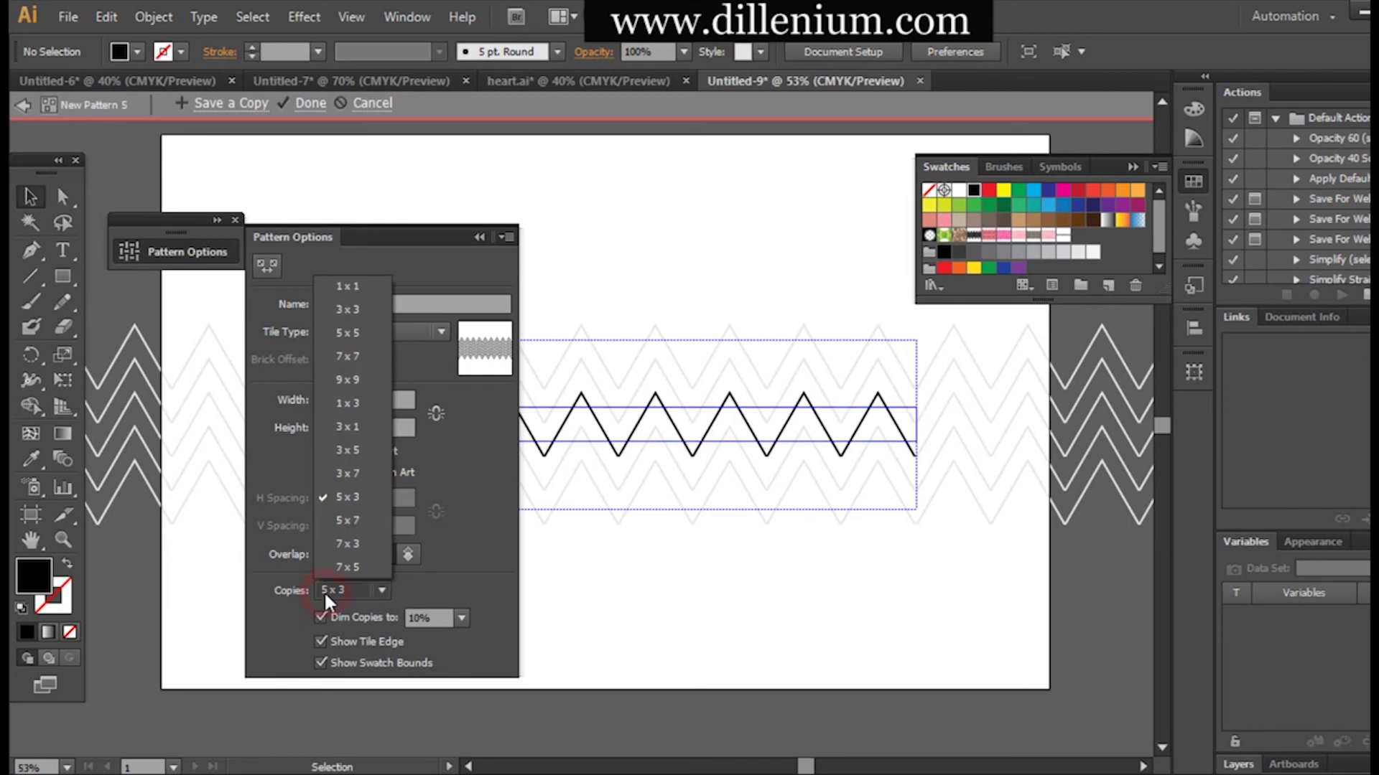
pyautogui.click(351, 378)
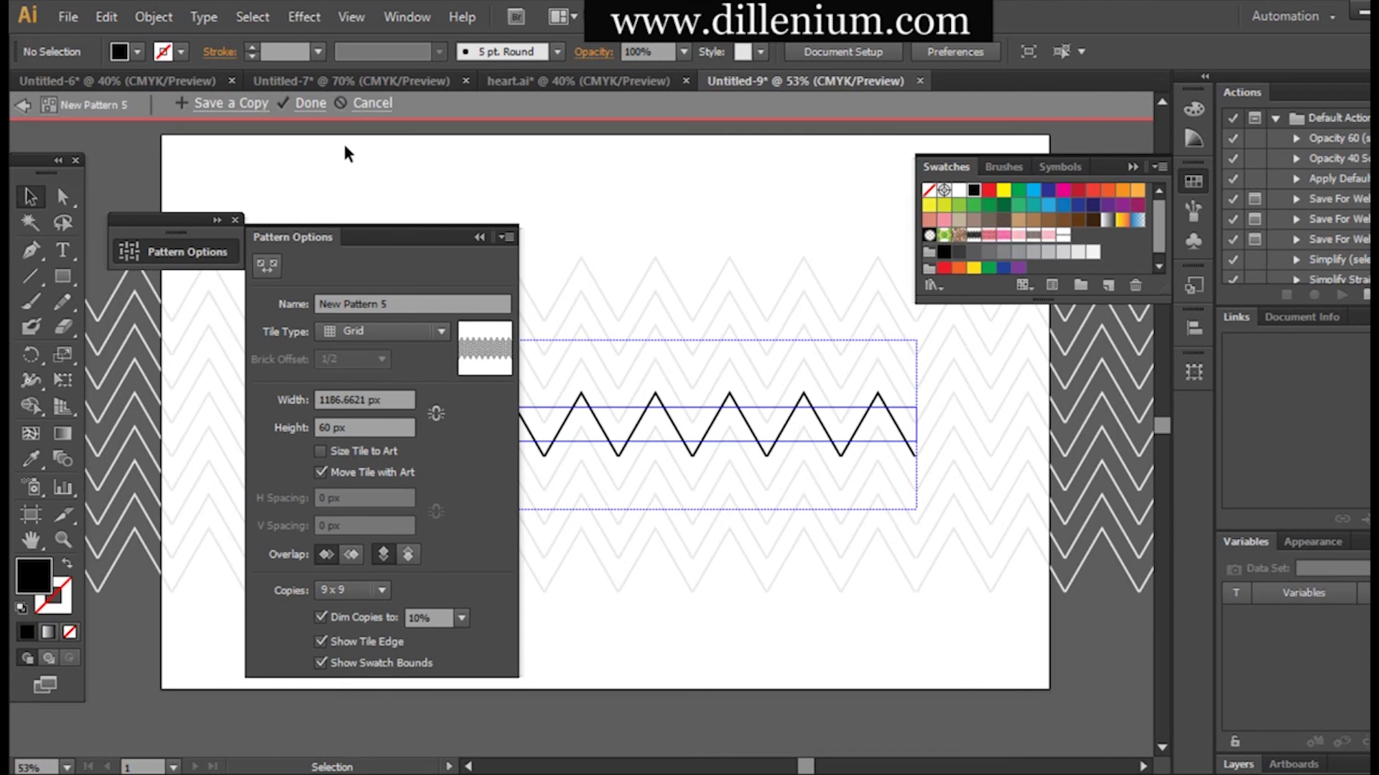
# Finish editing the pattern and delete the loose zigzag from the artboard.
pyautogui.click(304, 104)
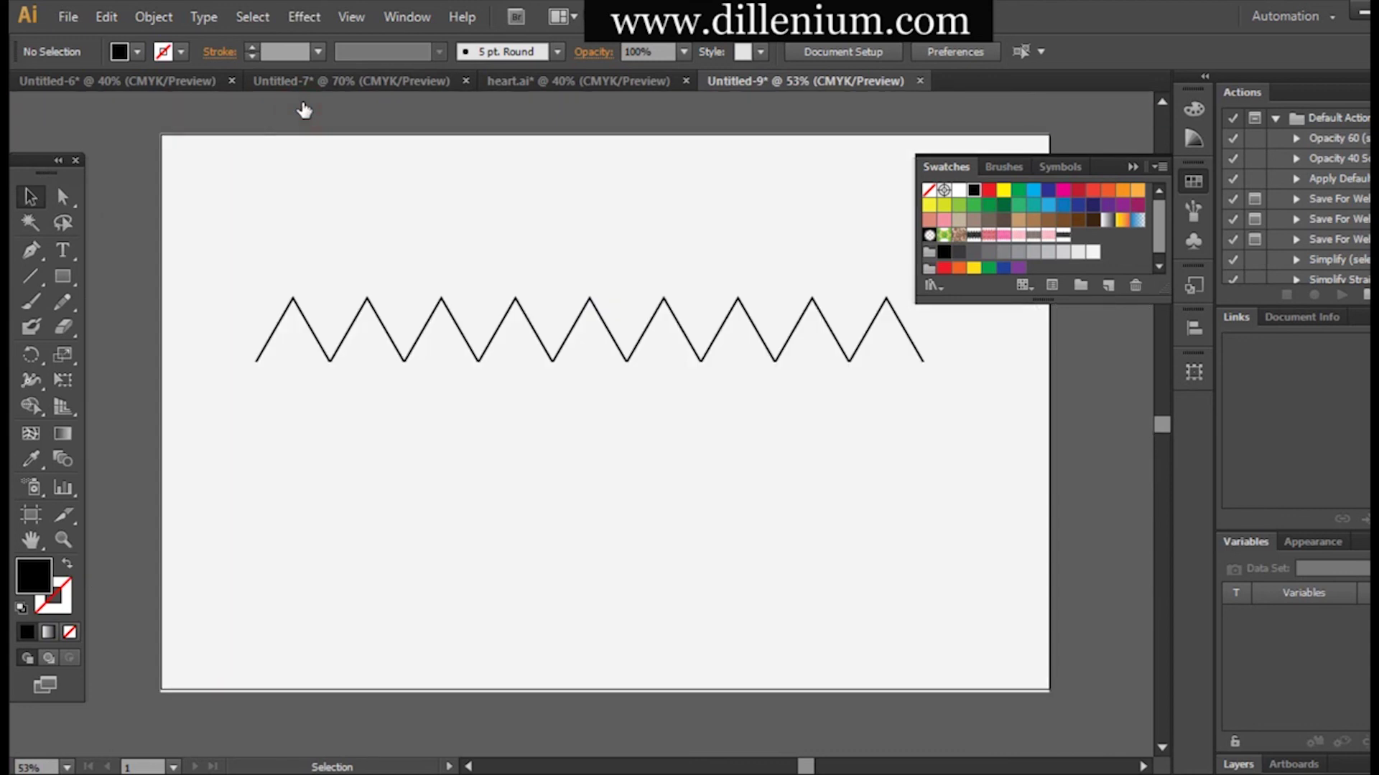
pyautogui.click(1132, 166)
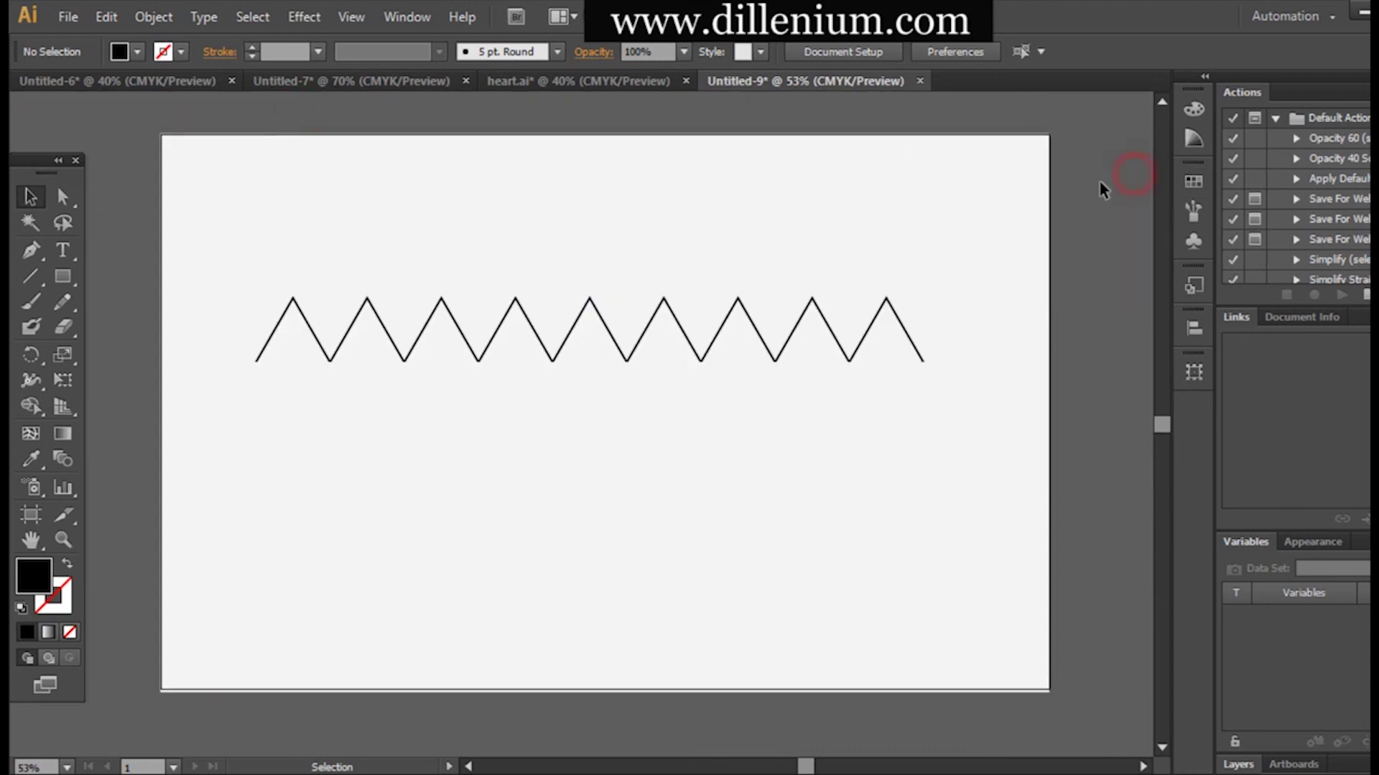
pyautogui.moveTo(265, 253); pyautogui.dragTo(942, 471)
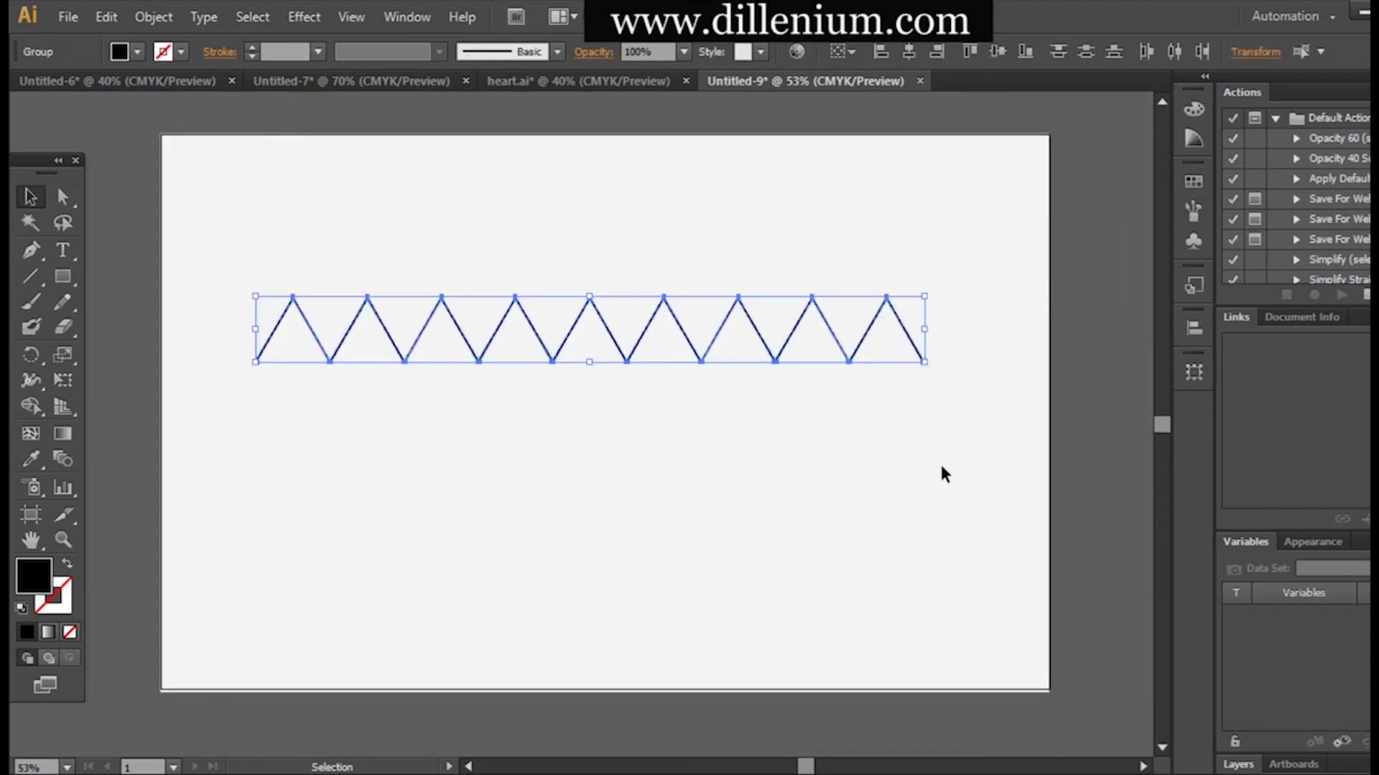
pyautogui.press('Delete')
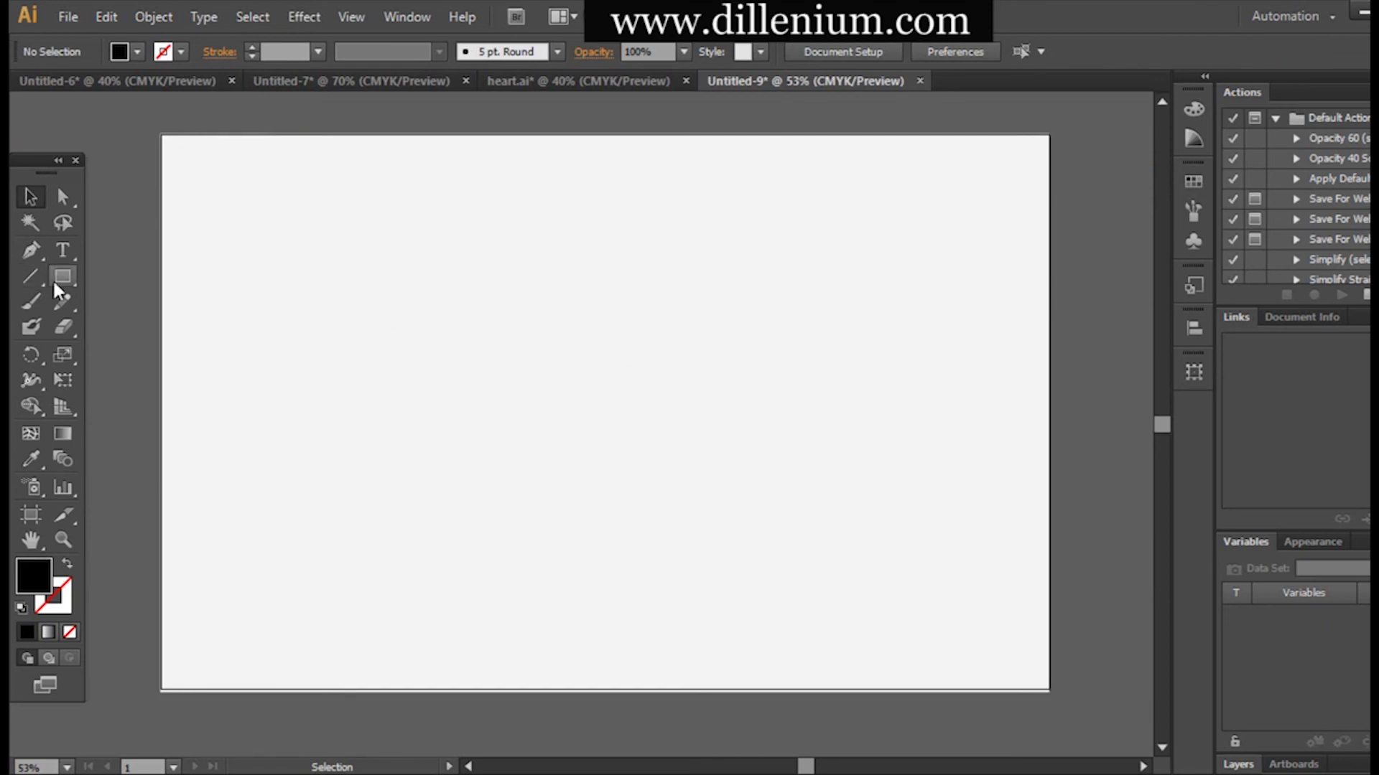
# Draw a rectangle over the whole artboard and fill it with the zigzag pattern swatch.
pyautogui.click(62, 276)
pyautogui.moveTo(162, 136)
pyautogui.mouseDown()
pyautogui.moveTo(799, 623)
pyautogui.moveTo(1049, 693)
pyautogui.mouseUp()
pyautogui.click(137, 52)
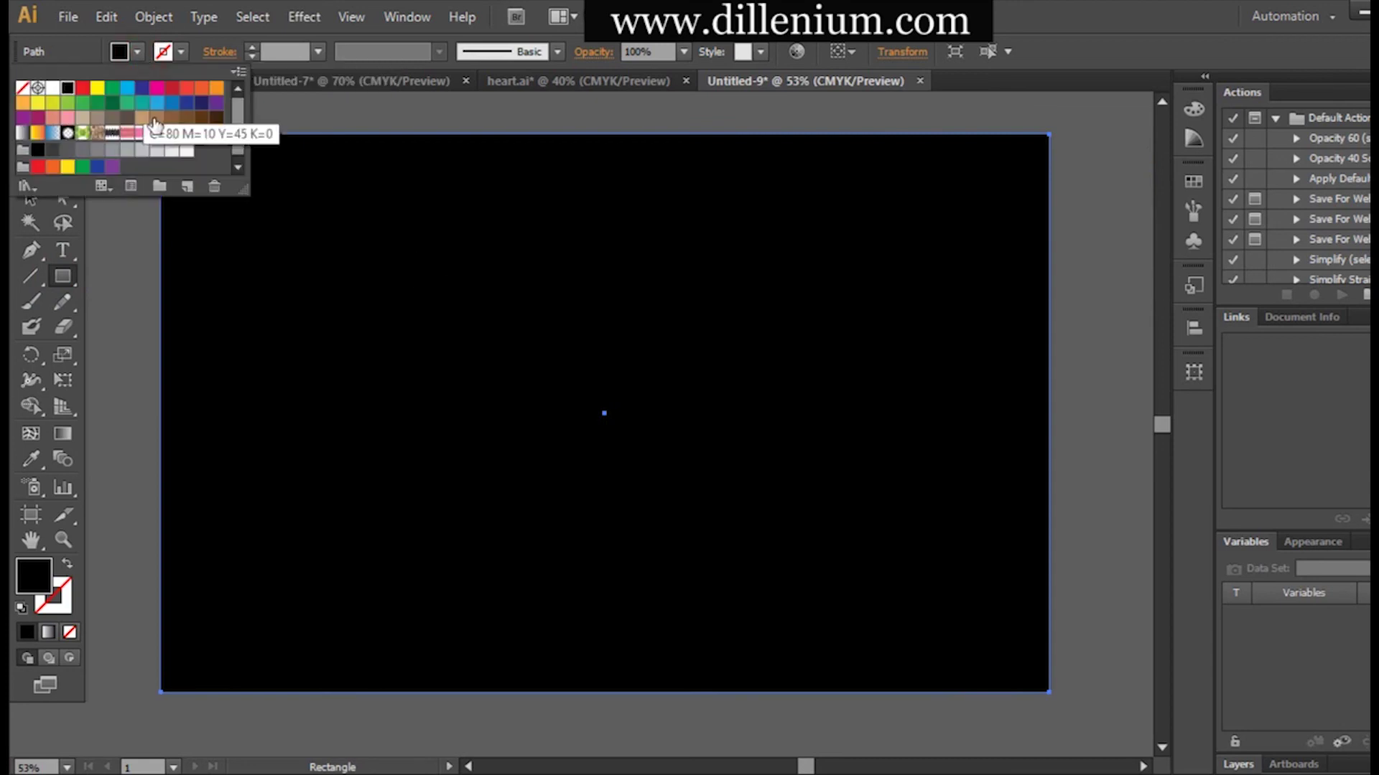
pyautogui.click(201, 133)
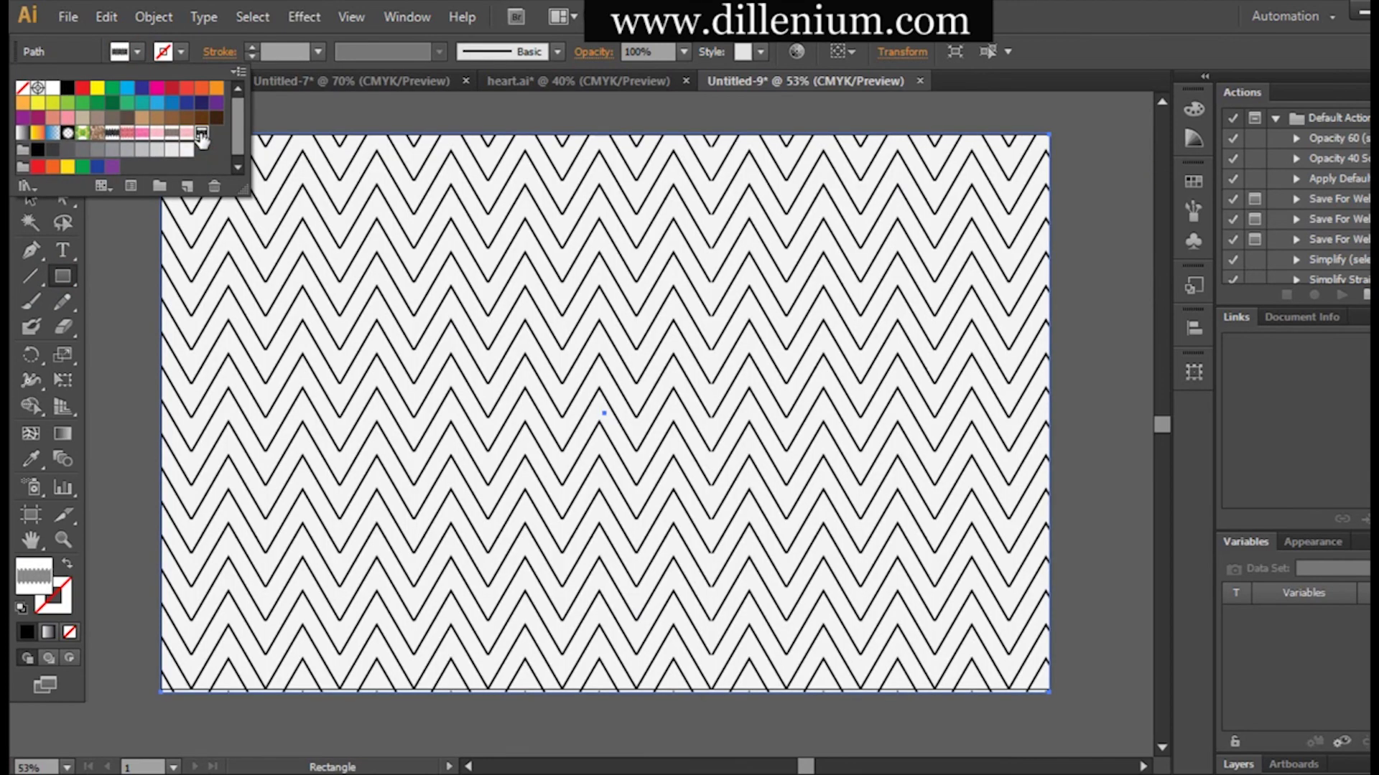
pyautogui.click(33, 294)
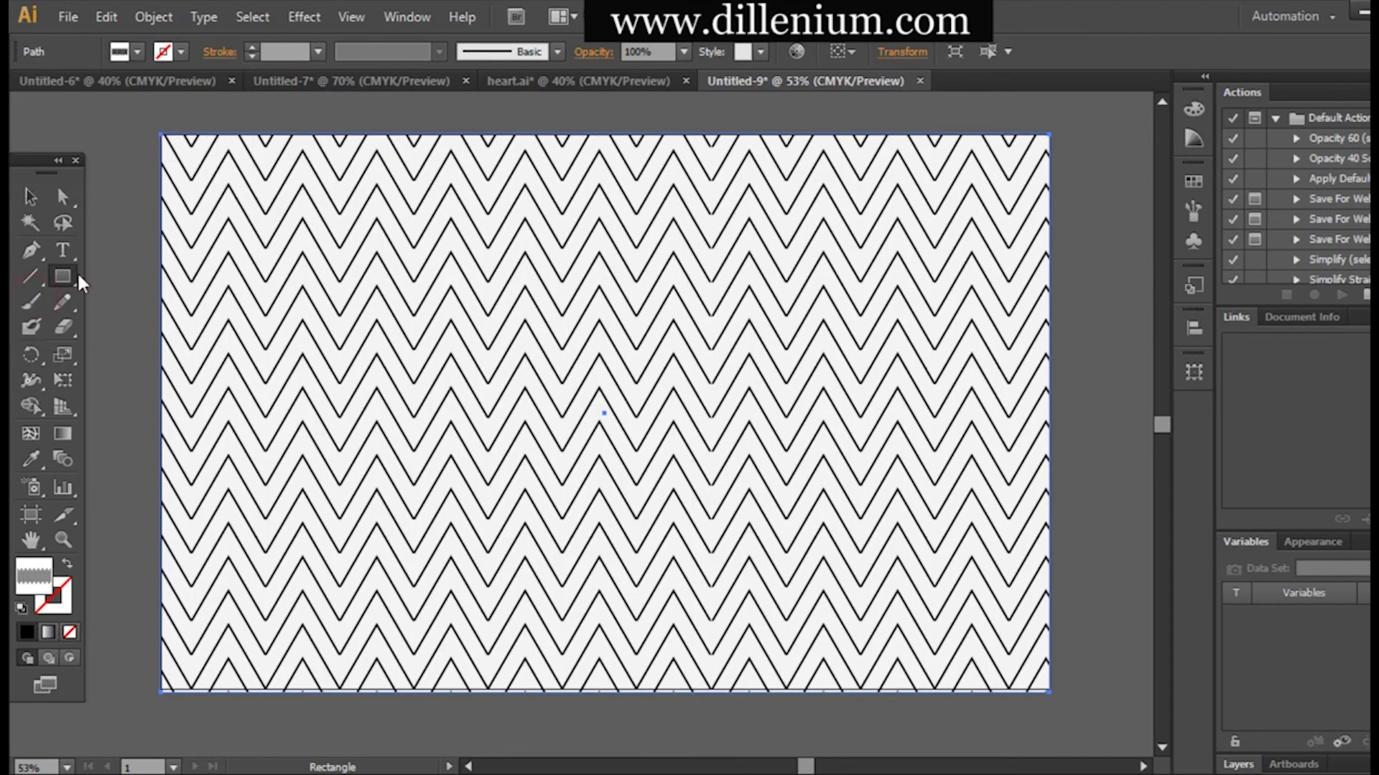
pyautogui.click(30, 196)
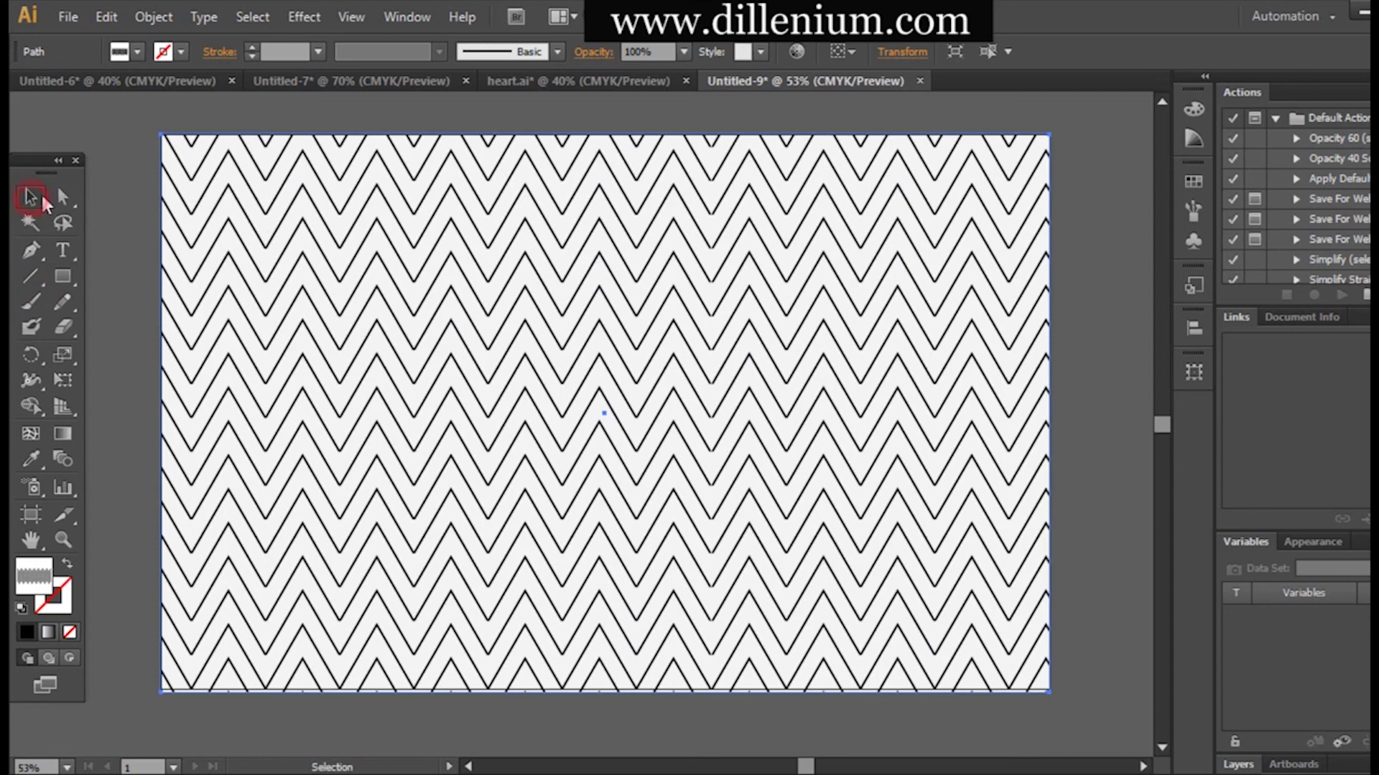
pyautogui.click(128, 216)
pyautogui.moveTo(345, 251); pyautogui.dragTo(345, 290)
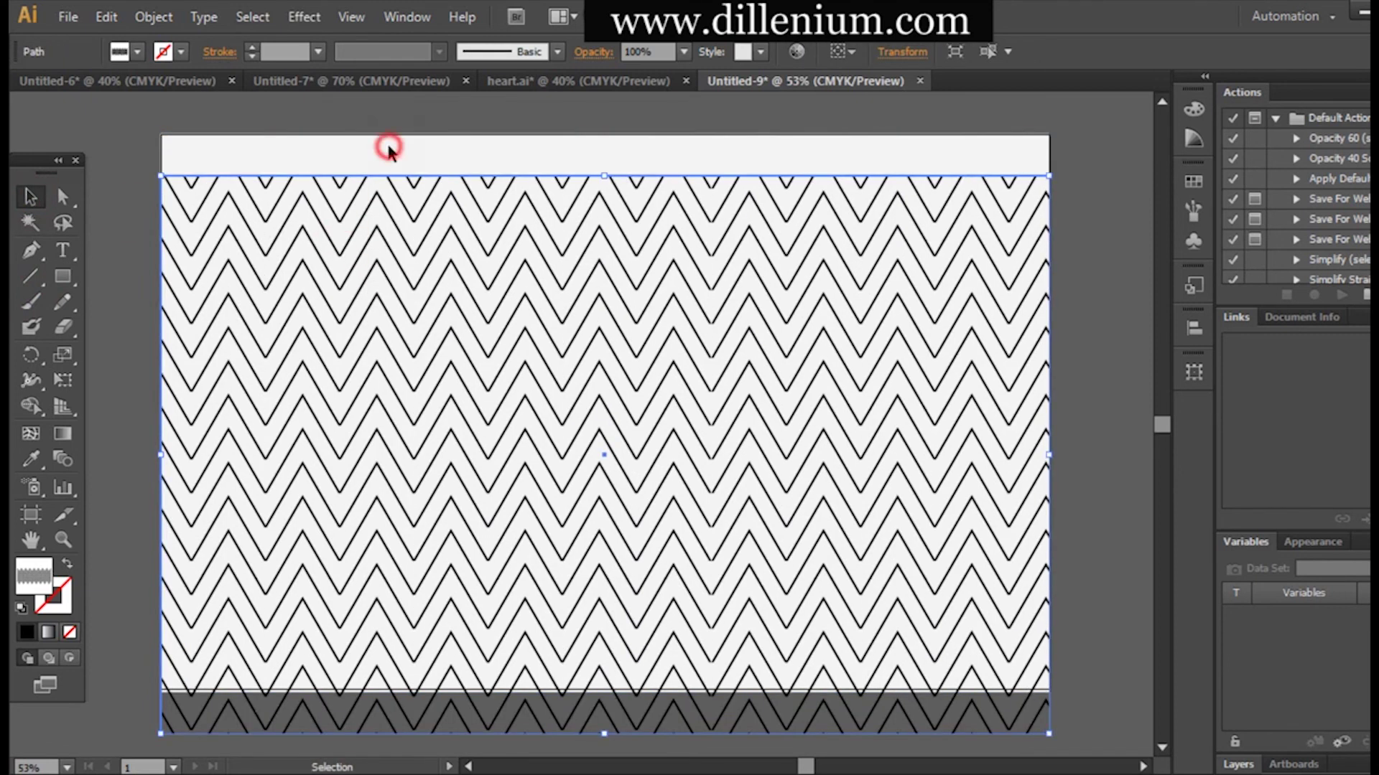
pyautogui.click(385, 144)
pyautogui.click(154, 20)
pyautogui.click(184, 166)
pyautogui.click(240, 158)
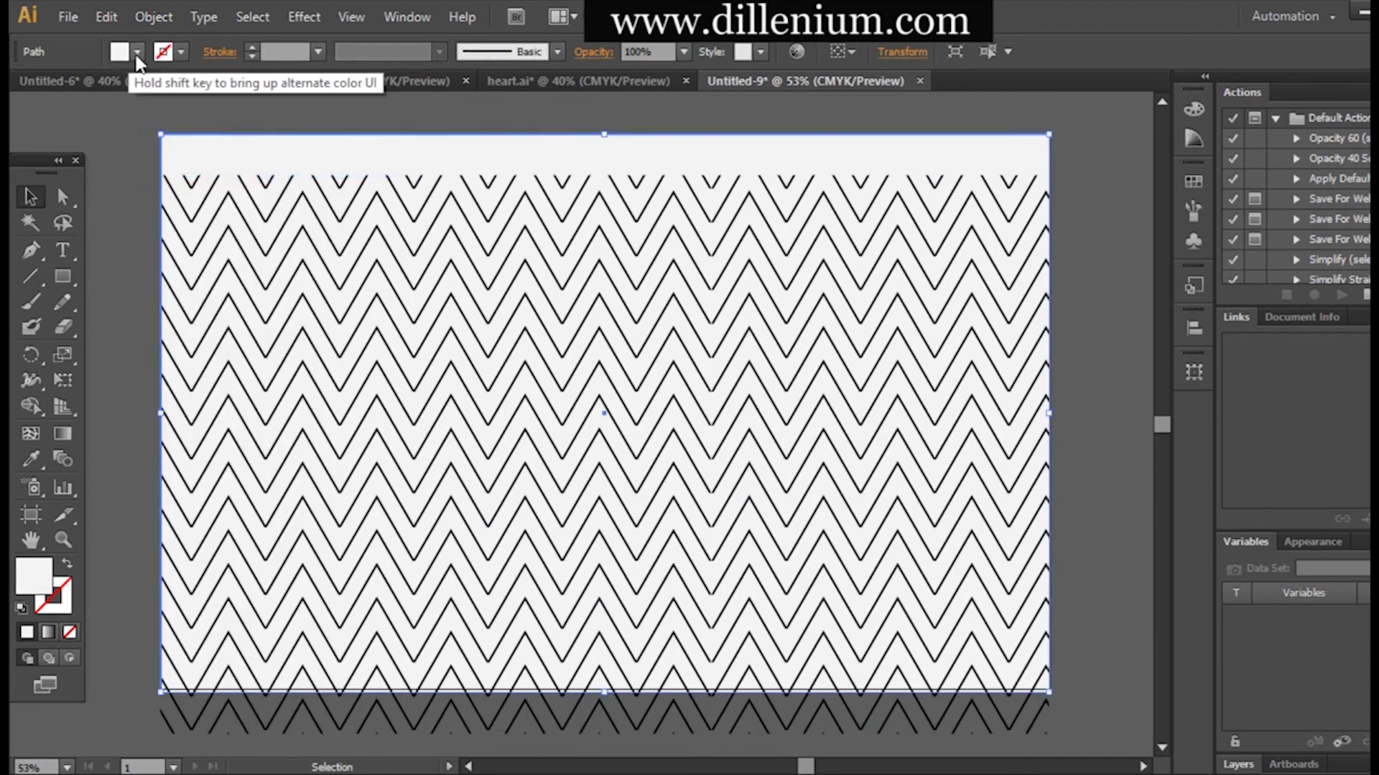
pyautogui.click(137, 52)
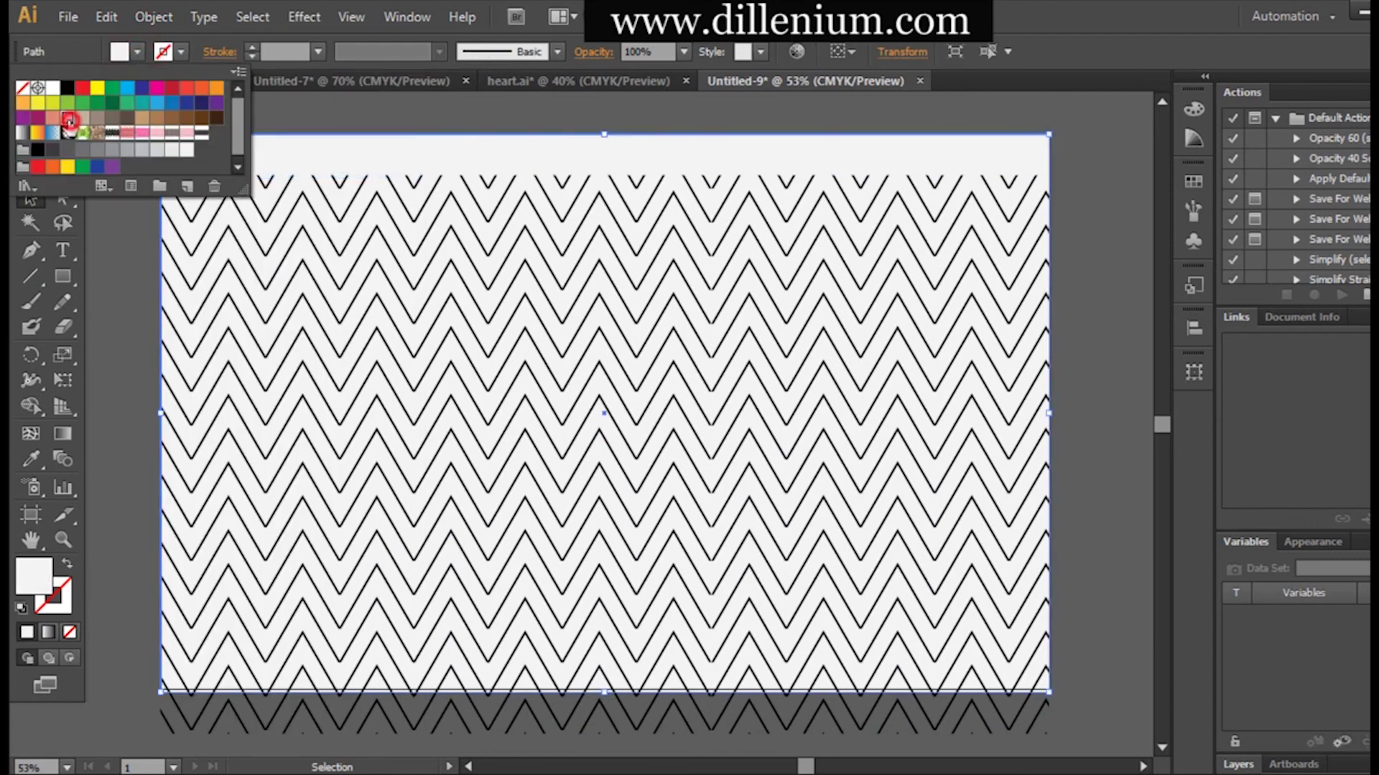
pyautogui.click(68, 119)
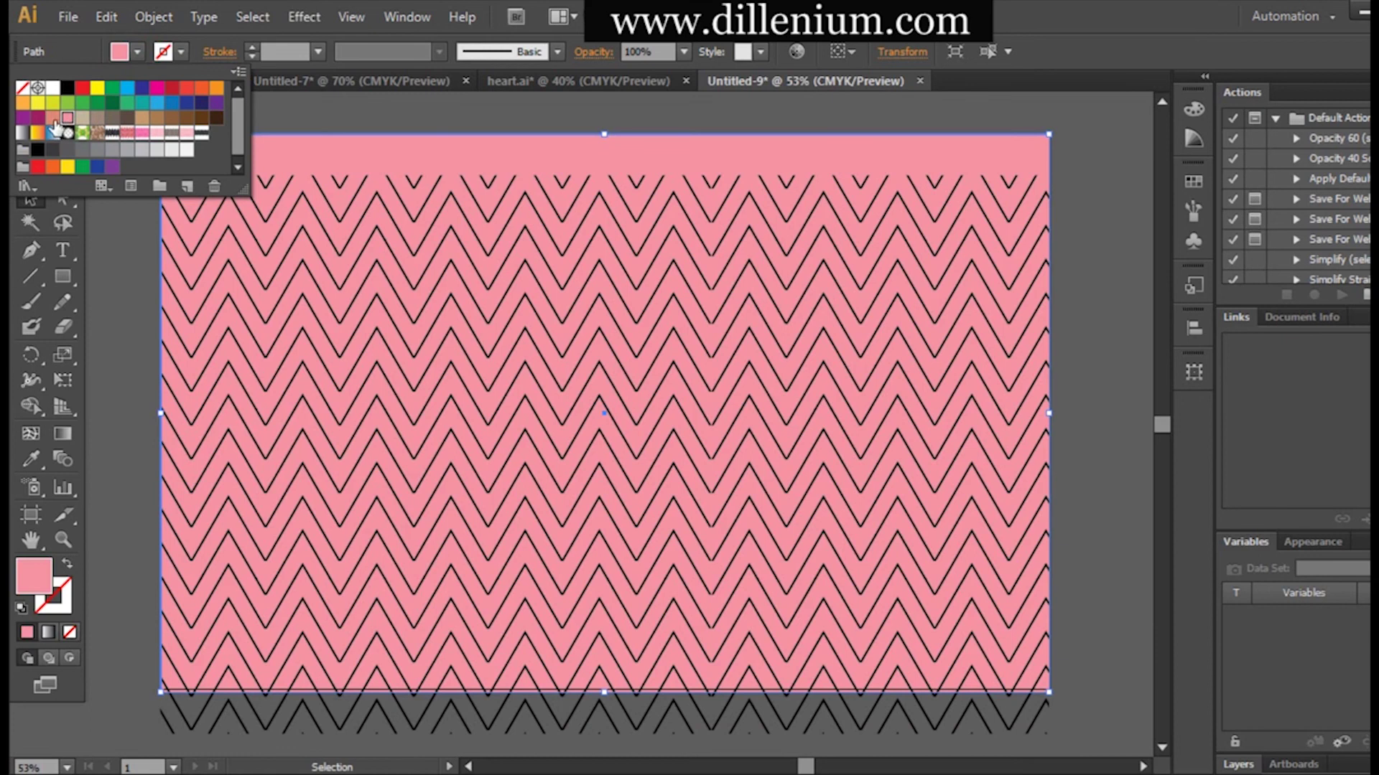
pyautogui.click(53, 118)
pyautogui.click(142, 117)
pyautogui.click(127, 102)
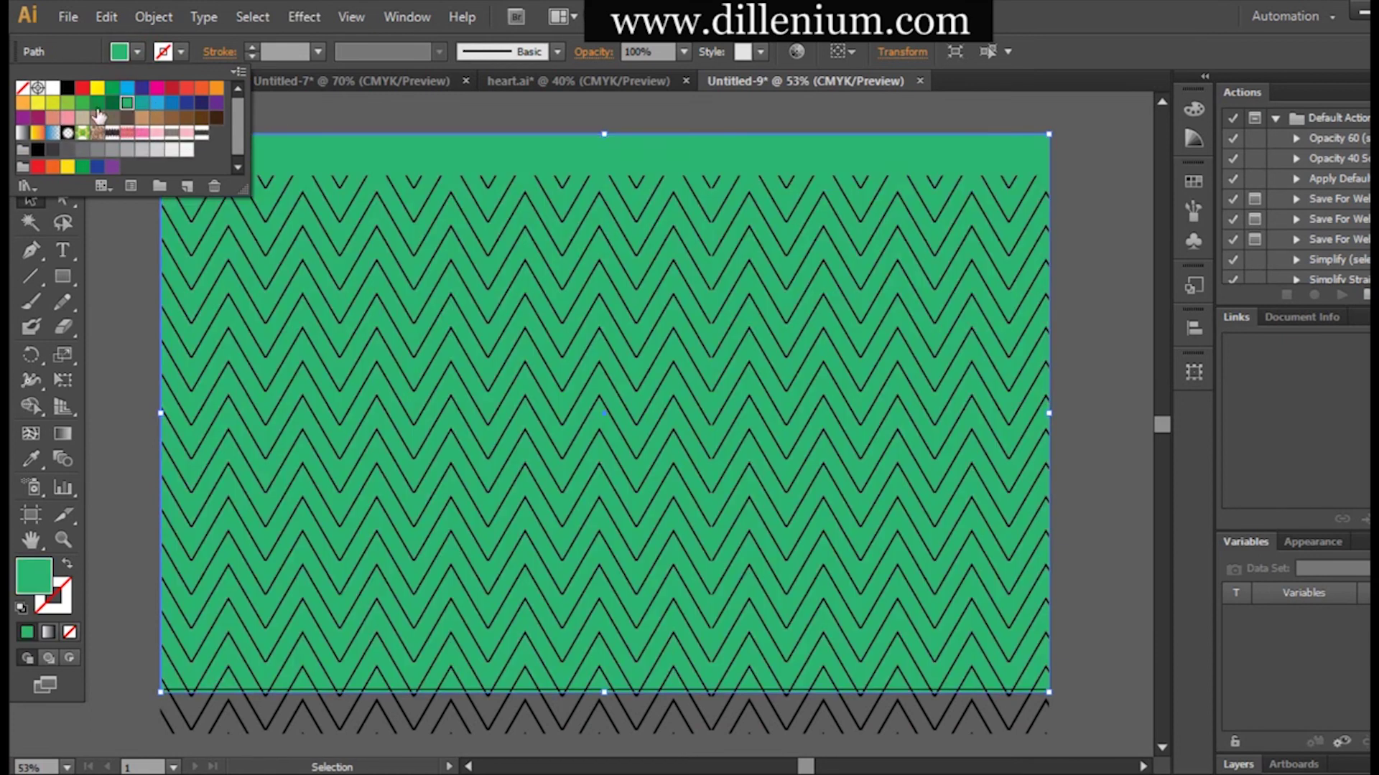
pyautogui.click(38, 103)
pyautogui.click(83, 88)
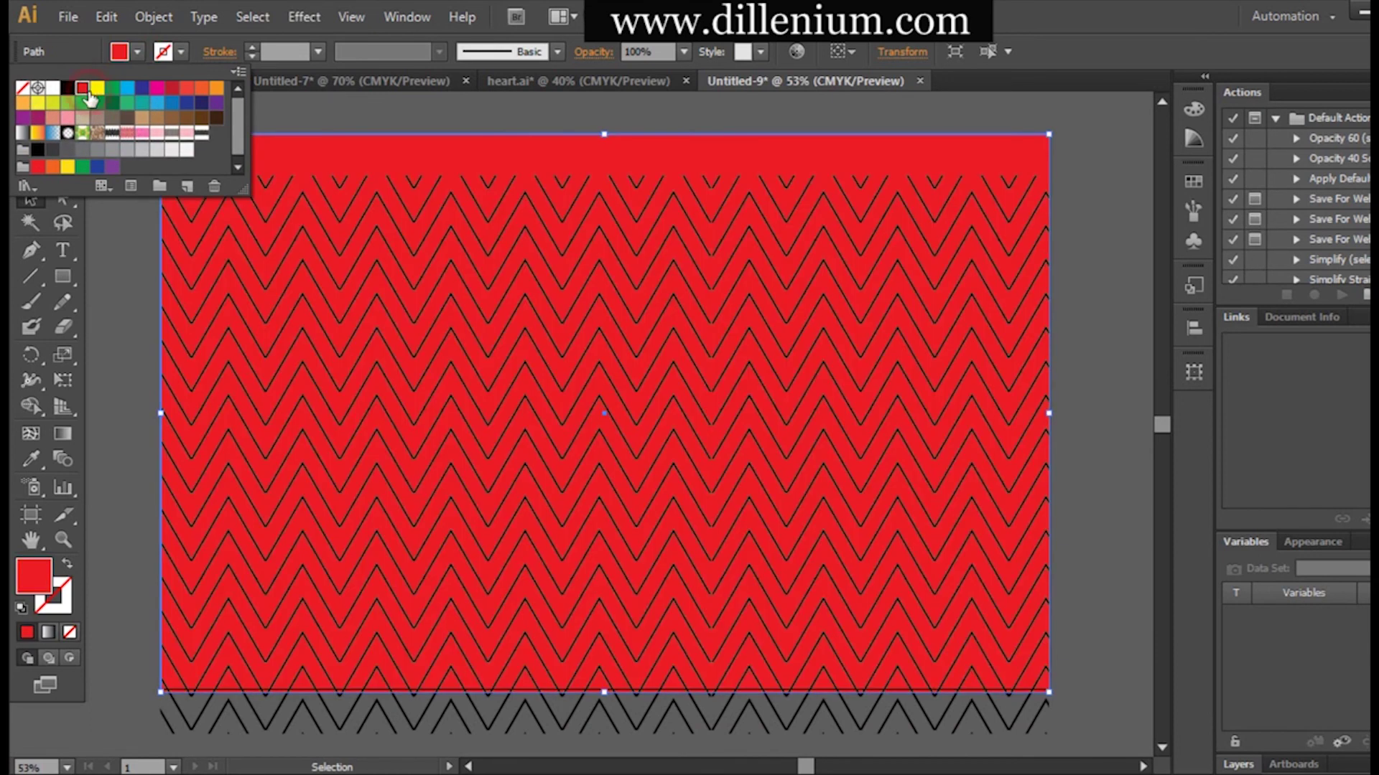
pyautogui.click(187, 150)
pyautogui.click(218, 88)
pyautogui.click(156, 118)
pyautogui.click(187, 149)
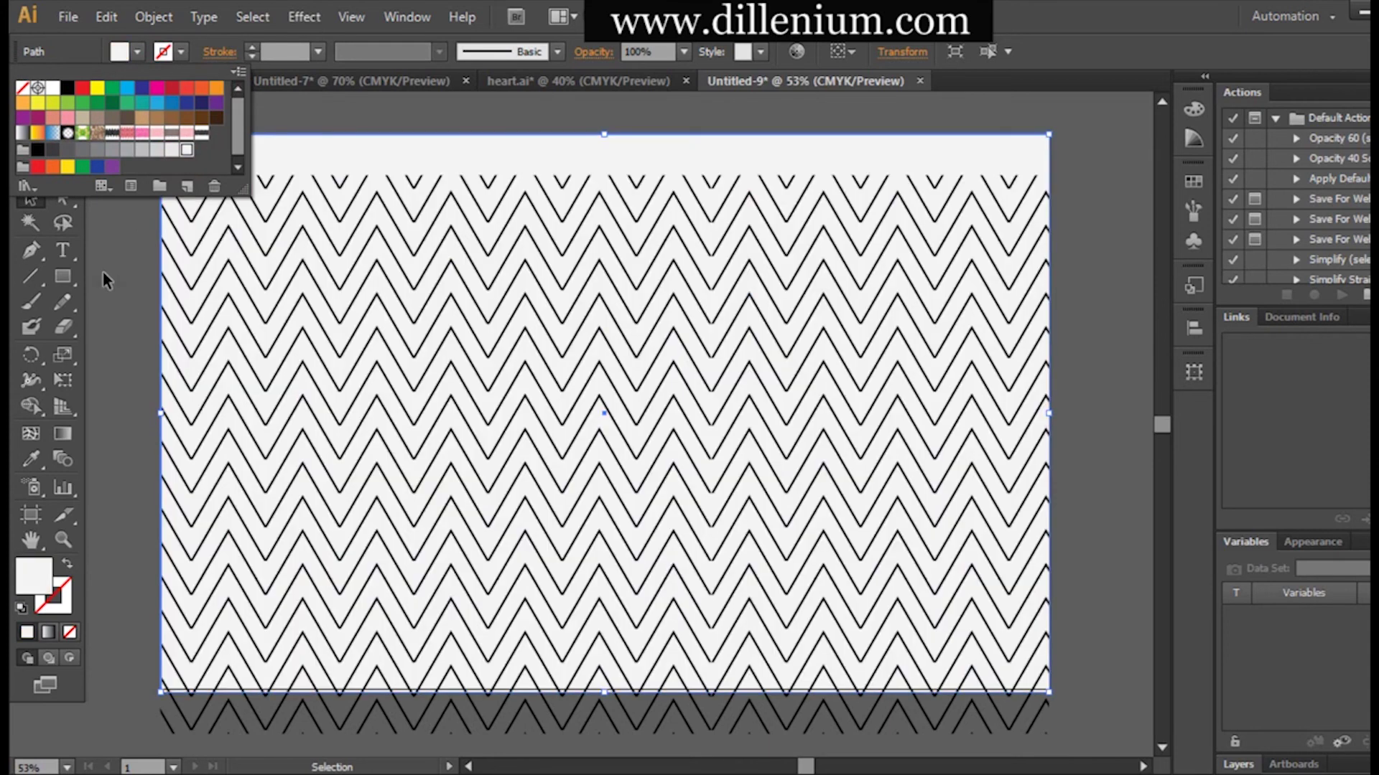
pyautogui.moveTo(237, 275); pyautogui.dragTo(236, 233)
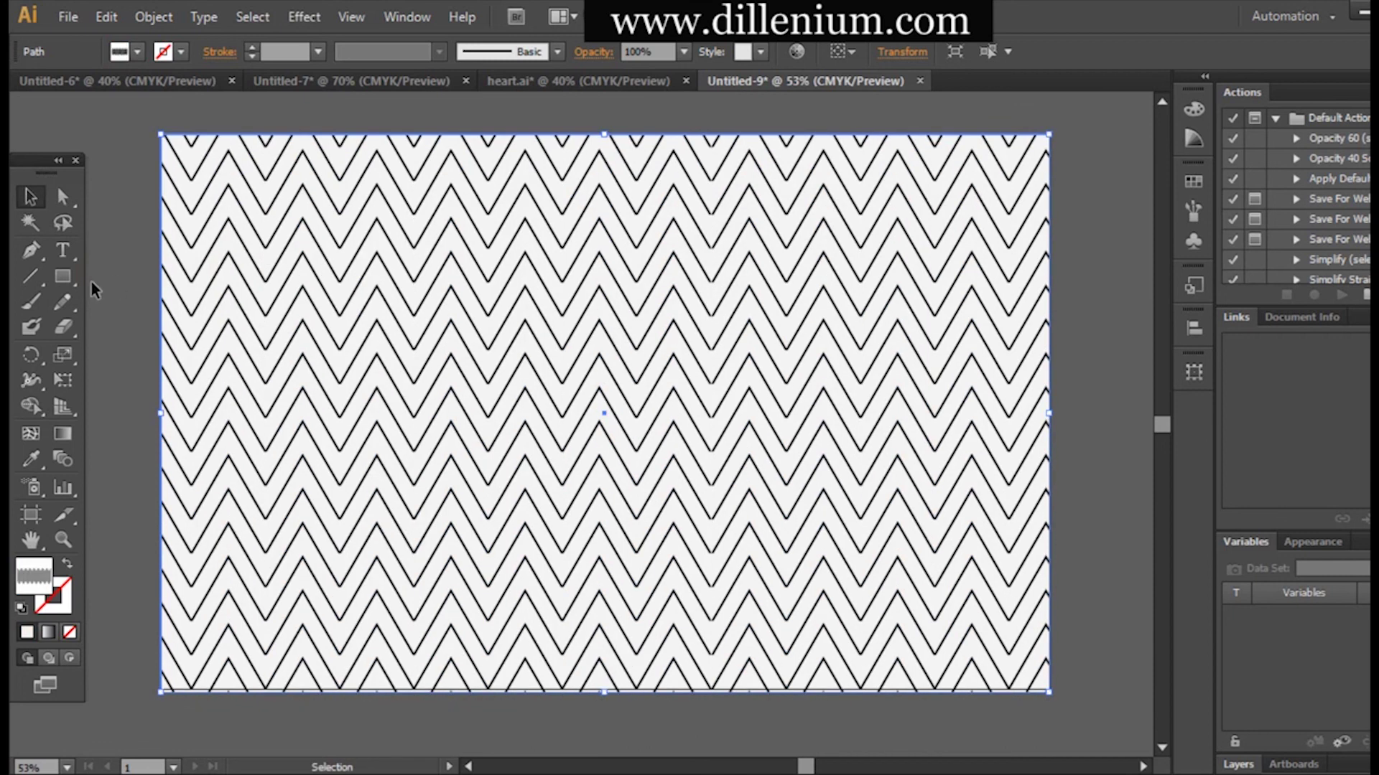
pyautogui.click(118, 286)
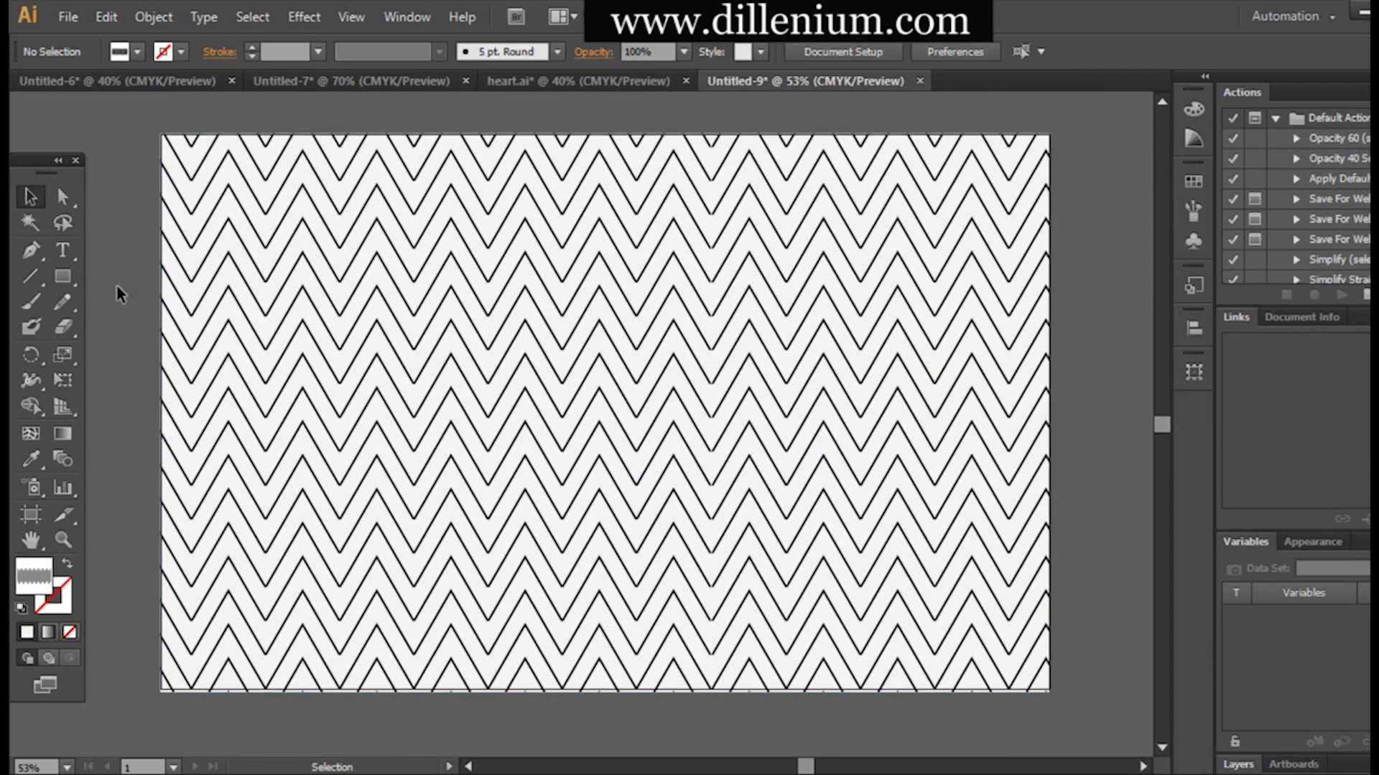